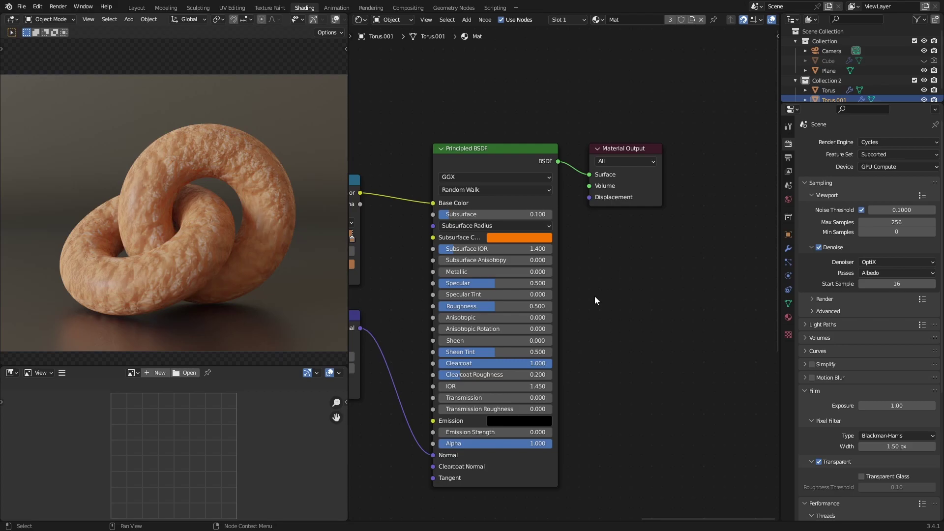
Try a Subsurface value of 0 on the Principled BSDF and return it to 0.1.
middle_click_drag(439, 125, 475, 111)
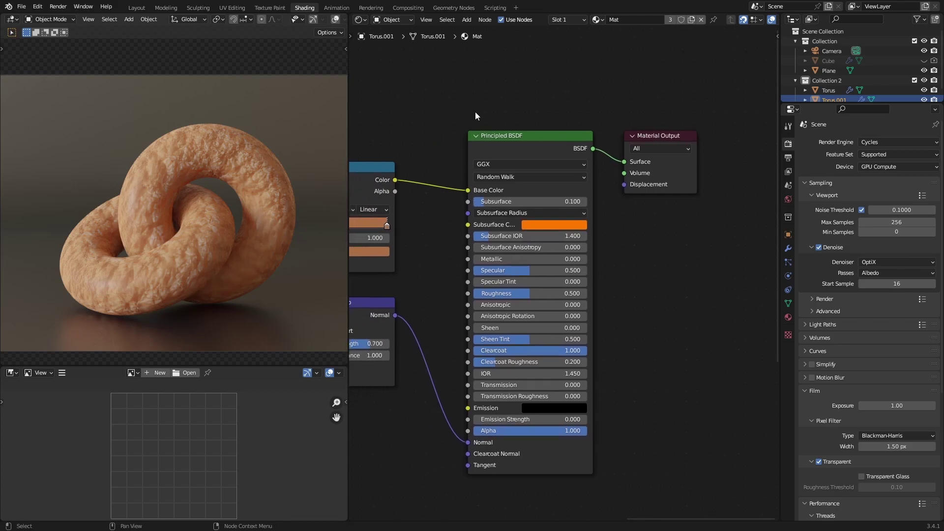
scroll(475, 111, "up", 1)
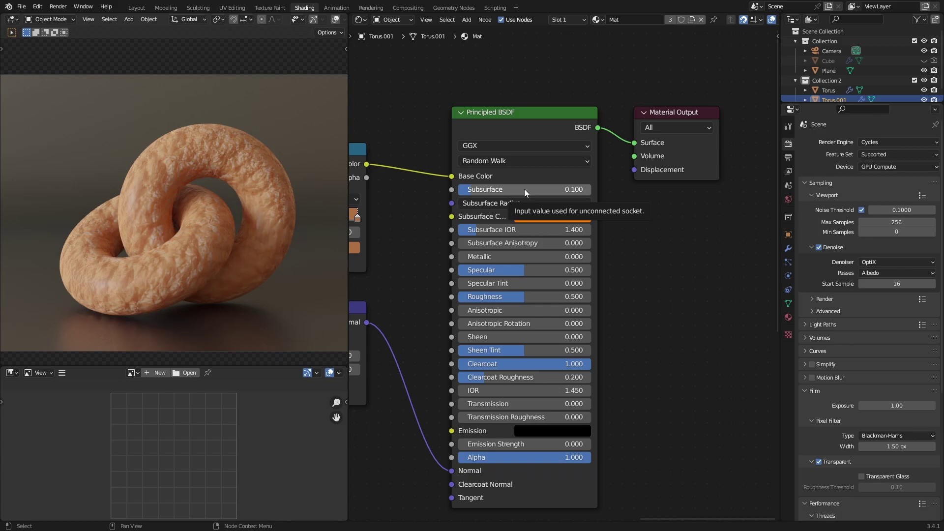
middle_click_drag(629, 214, 631, 223)
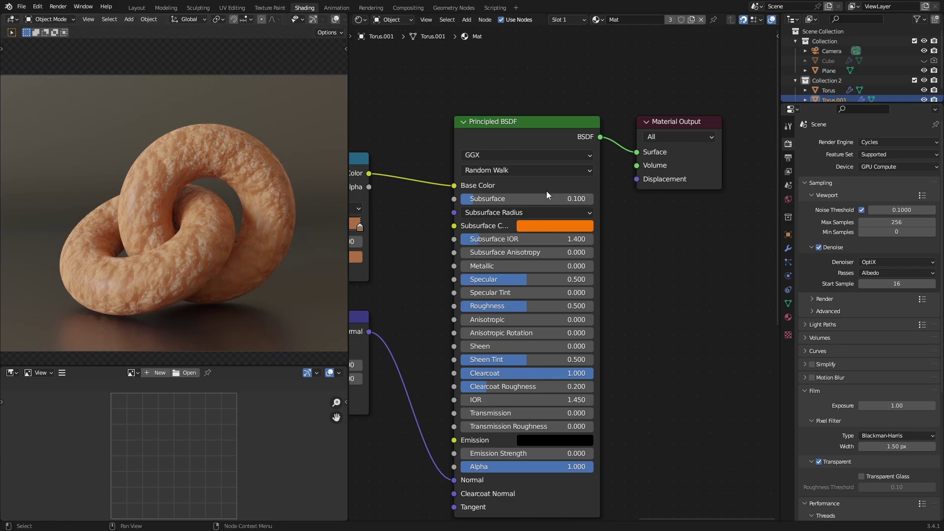
left_click(559, 201)
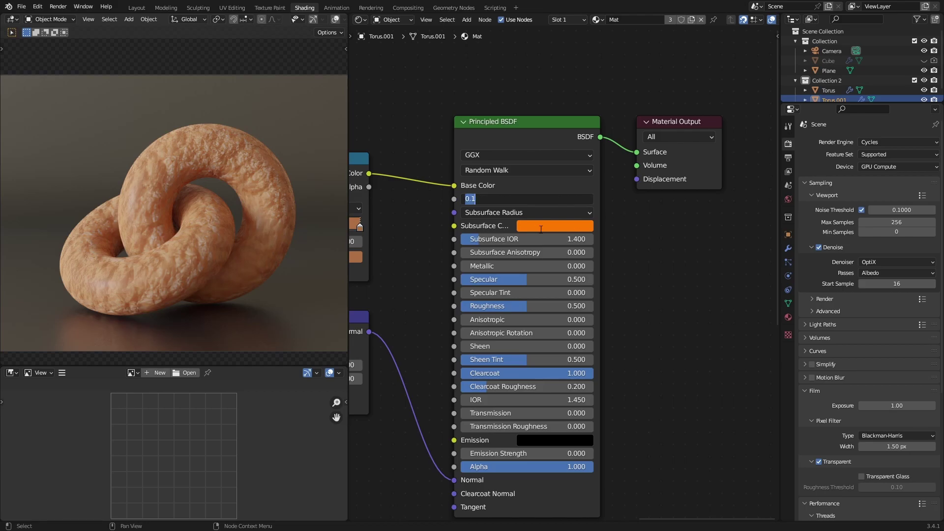
type("0")
key("Return")
left_click(550, 201)
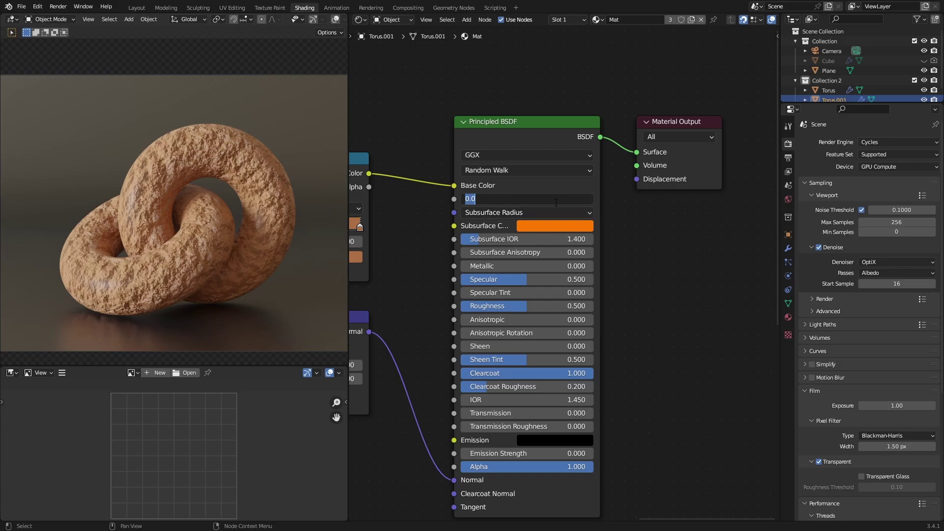
type("0.1")
key("Return")
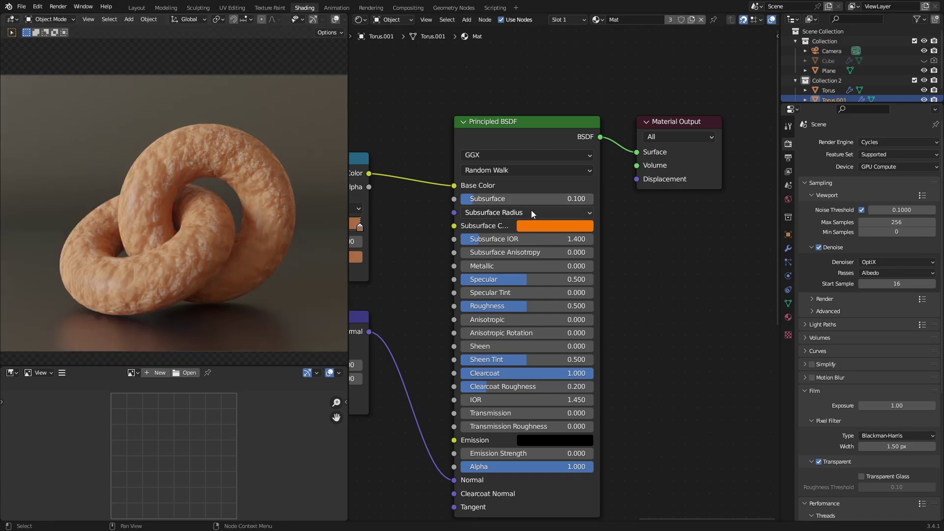
Raise the Principled BSDF's Subsurface to 0.2 and finally to 0.3.
left_click(551, 199)
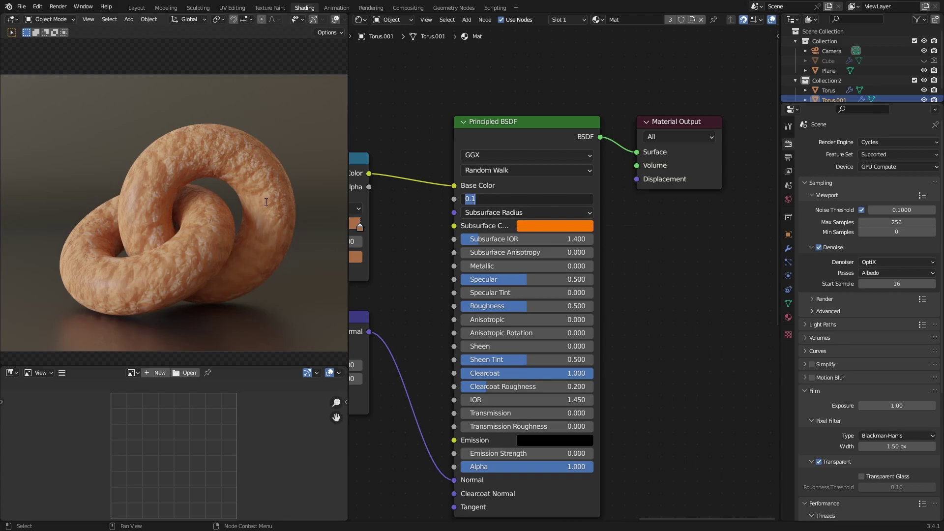
type("0.2")
key("Return")
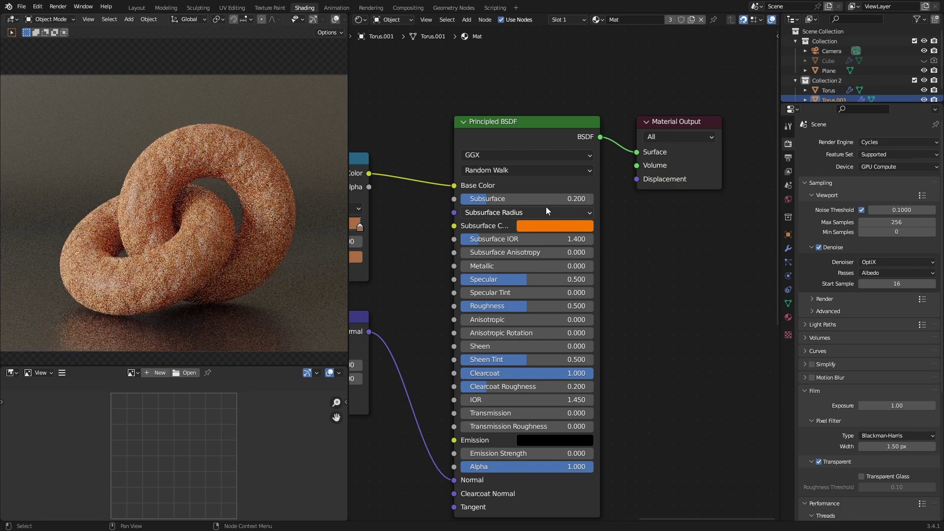
left_click(539, 197)
type("0.3")
key("Return")
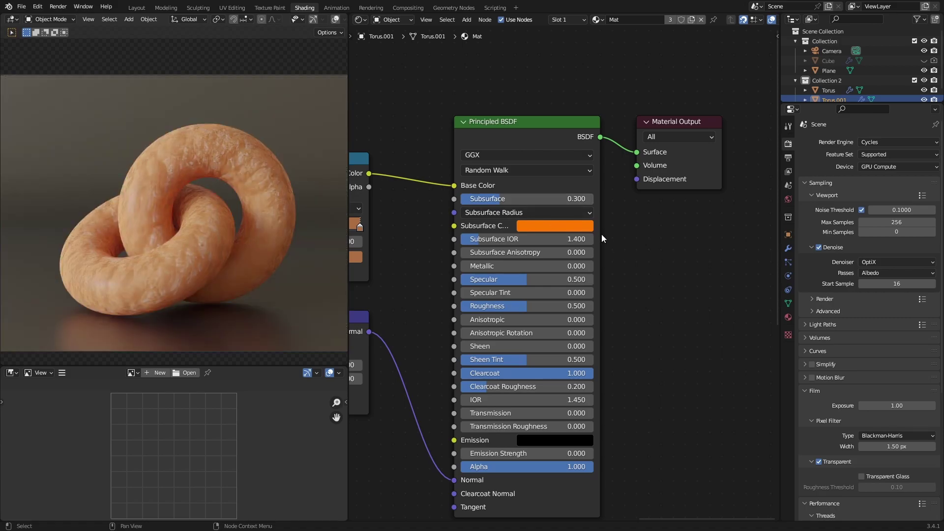
Add a Hue Saturation Value node between the ColorRamp's Color output and the Principled BSDF's Base Color.
middle_click_drag(394, 270, 698, 254)
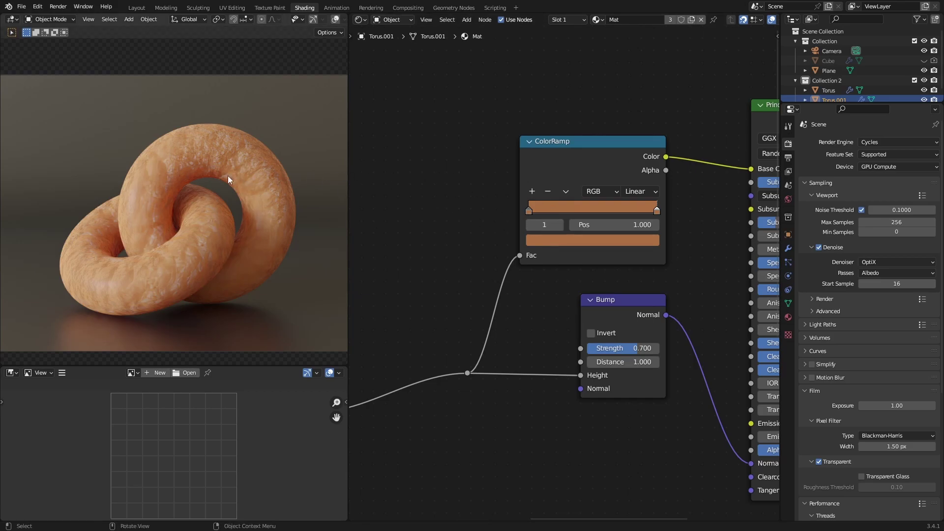
key("shift+a")
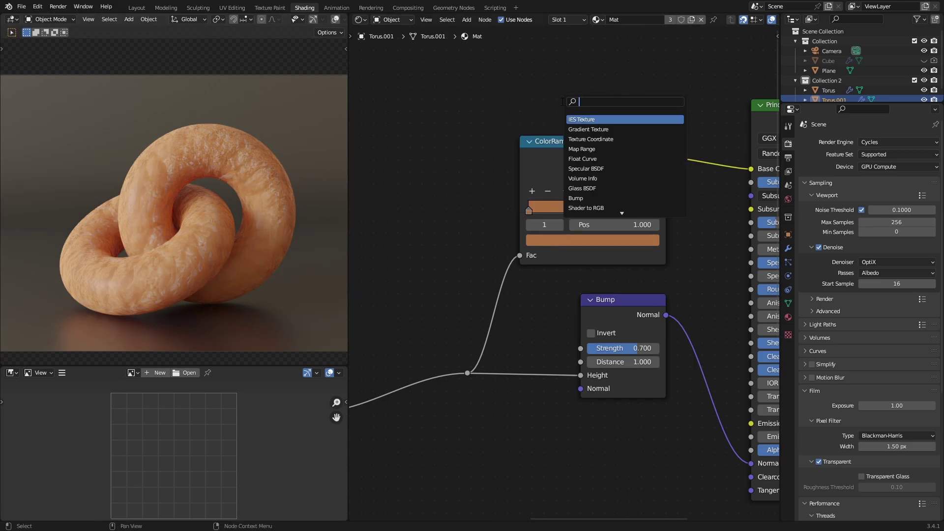
type("hue")
left_click(577, 117)
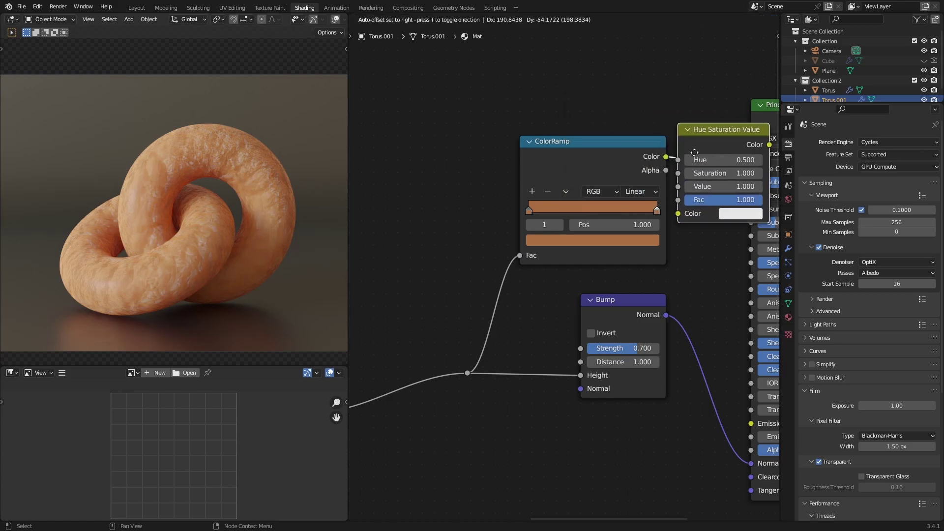
left_click(691, 136)
Preview the Hue Saturation Value node's output, set its Hue to 0.9, and switch the preview back to the Principled BSDF.
middle_click_drag(727, 163, 572, 184)
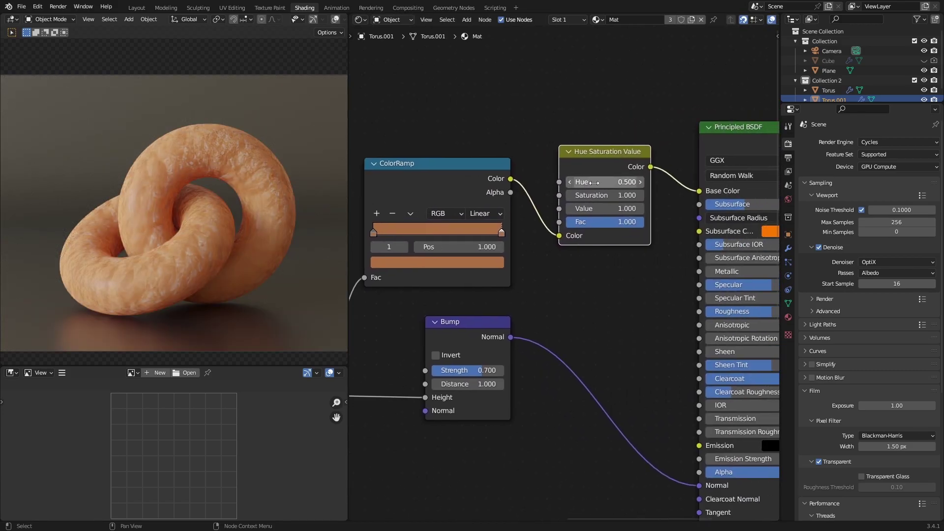
left_click(446, 185, "ctrl+shift")
left_click(605, 169, "ctrl+shift")
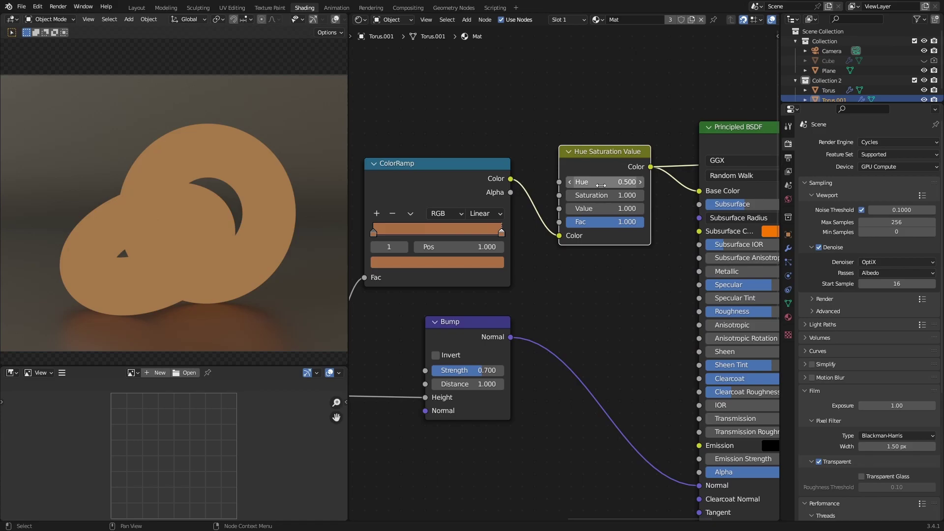
mouse_move(620, 182)
left_mouse_down()
mouse_move(738, 182)
mouse_move(619, 182)
mouse_move(712, 182)
left_mouse_up()
left_click(707, 152, "ctrl+shift")
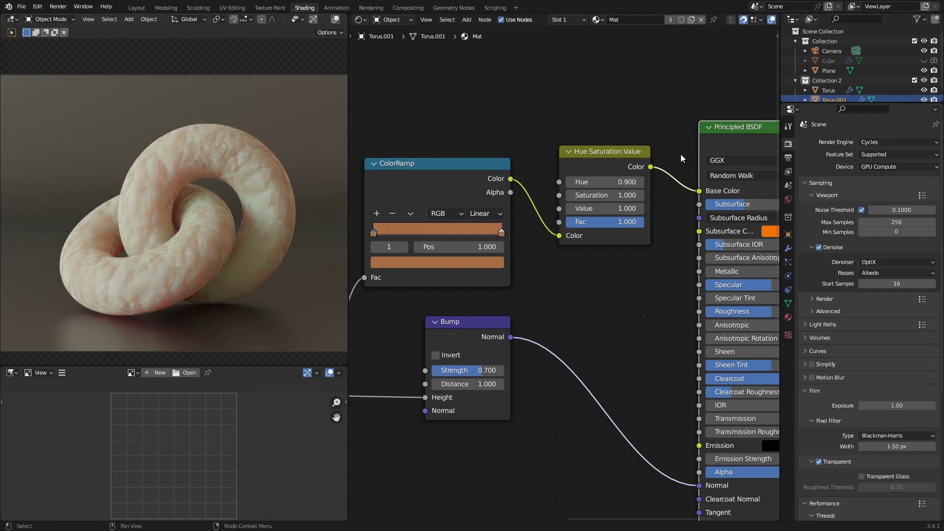
Try Hue values of 0.1 and 0 on the Hue Saturation Value node, ending at 1.
left_click_drag(586, 183, 393, 183, "ctrl")
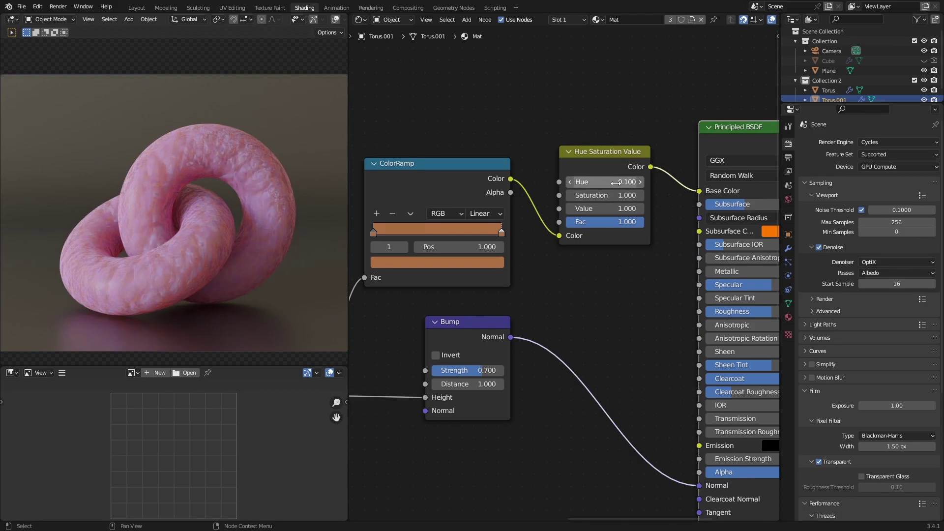
left_click_drag(634, 182, 600, 181)
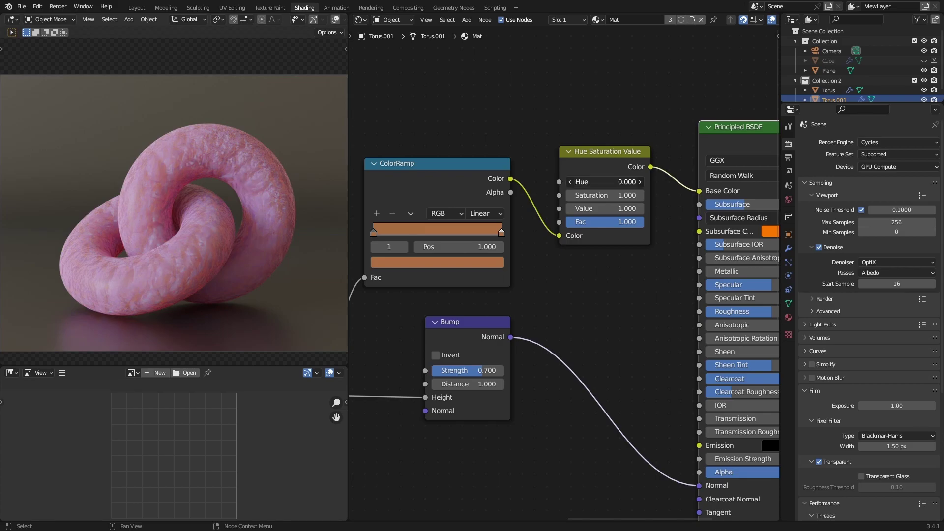
left_click(618, 178)
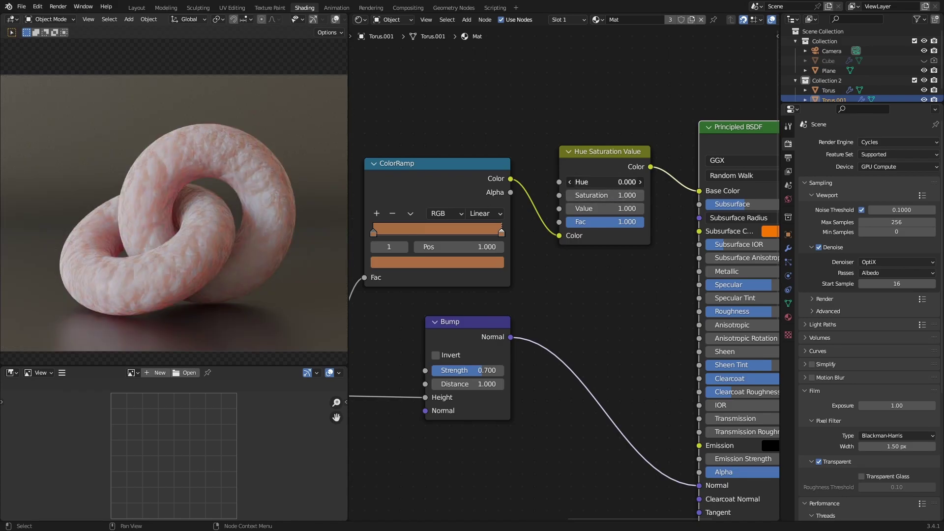
type("0.0")
key("Return")
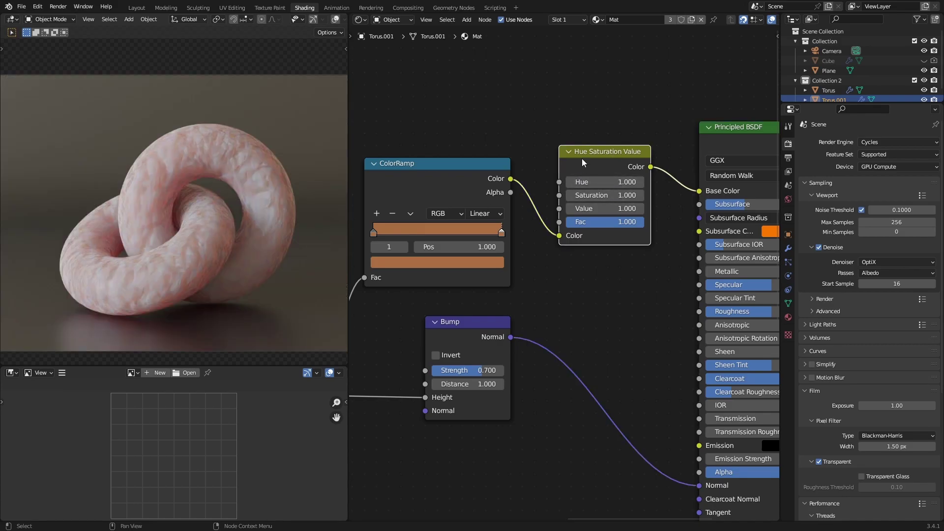
Replace the Hue Saturation Value node with a direct ColorRamp link to Base Color, and move the ColorRamp closer to the Principled BSDF.
key("x")
left_click_drag(510, 179, 699, 191)
left_click(721, 160)
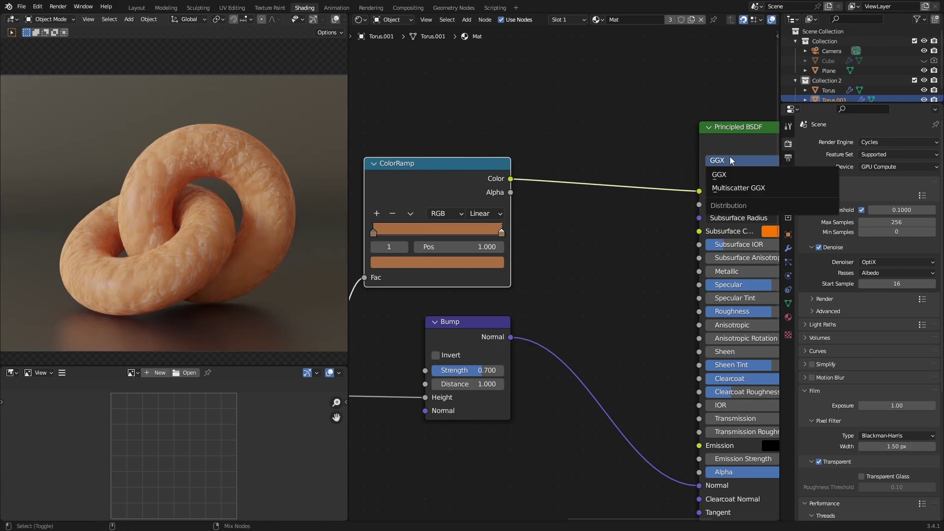
left_click_drag(504, 234, 576, 222)
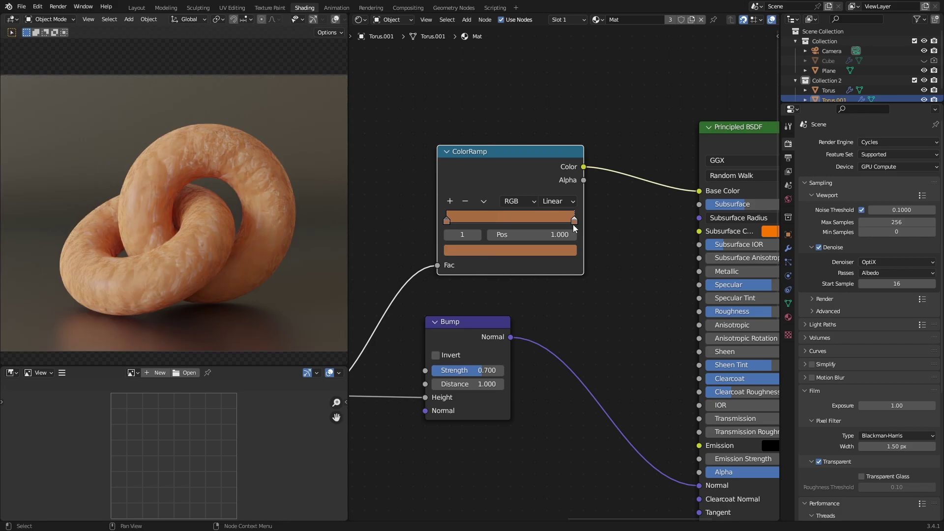
Try black for the ColorRamp's colour stop at position 1, and undo the change.
left_click(566, 250)
left_click_drag(548, 113, 548, 165)
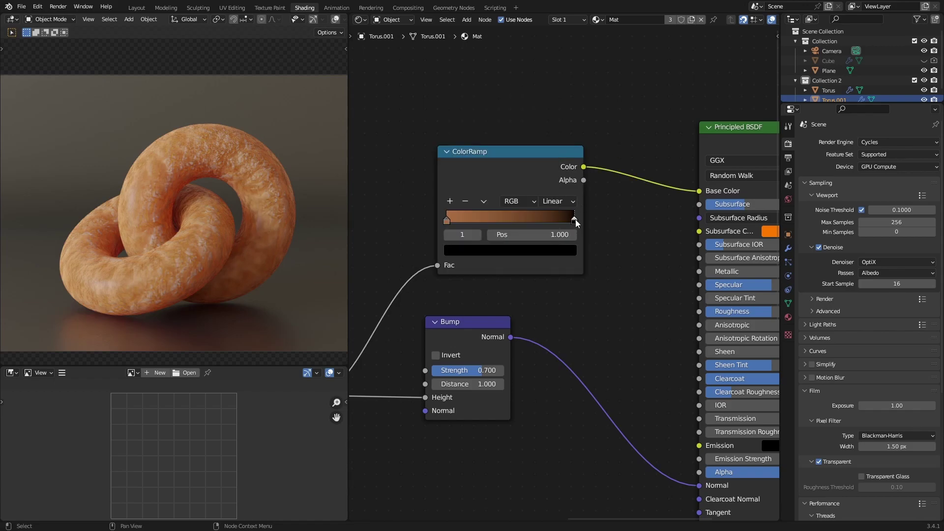
left_click(569, 248)
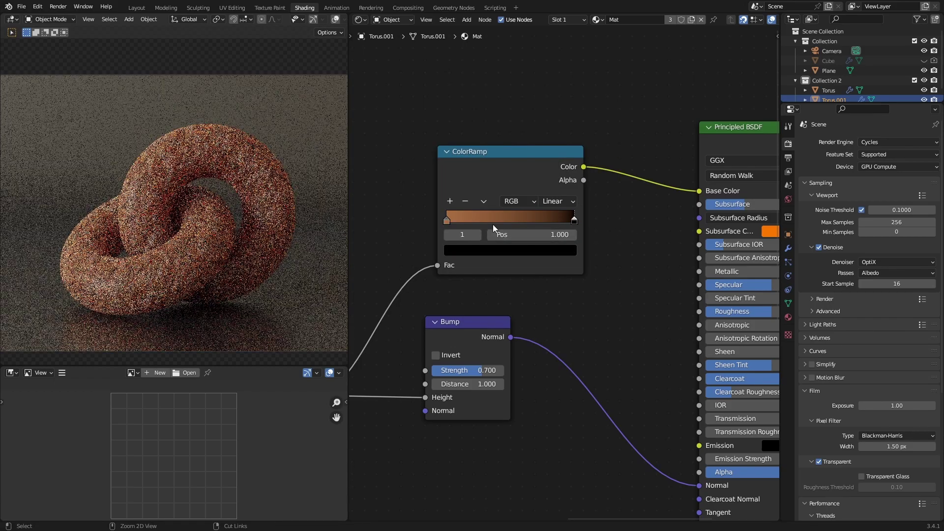
key("ctrl+z")
key("ctrl+z")
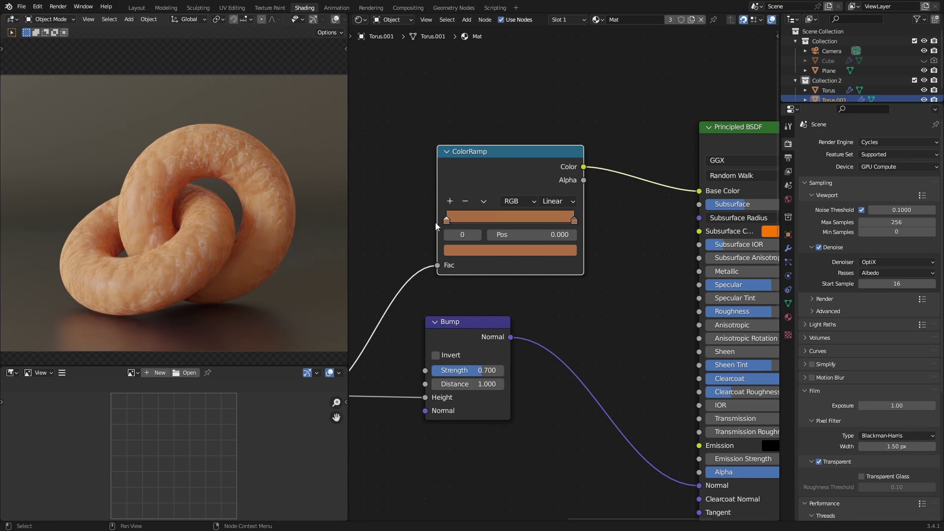
Make the ColorRamp's colour stop at position 0 black and move it to about position 0.455.
left_click(459, 250)
left_click_drag(549, 128, 549, 165)
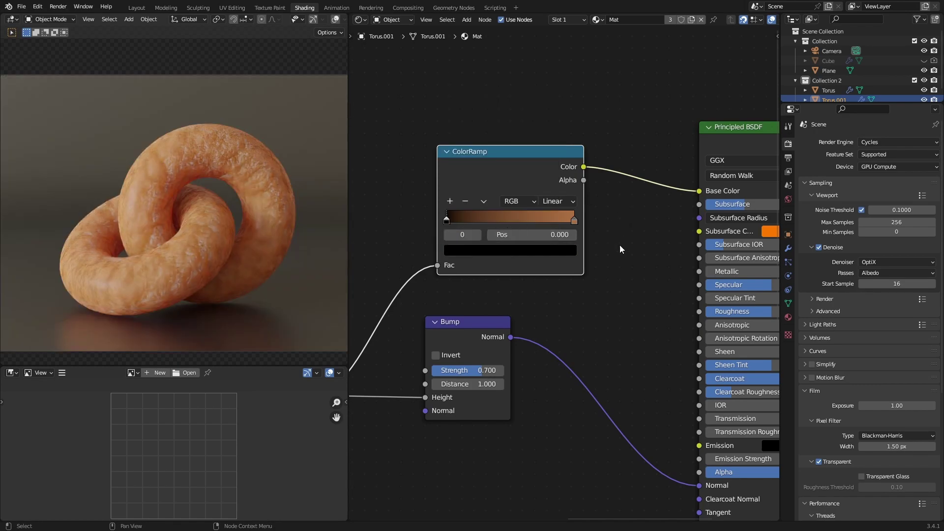
middle_click_drag(620, 245, 550, 243)
left_click_drag(377, 220, 458, 224)
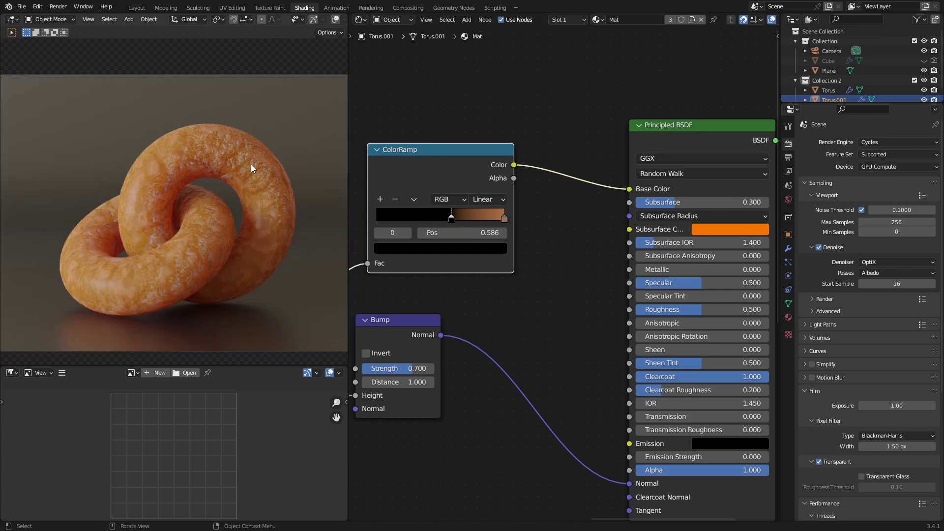
middle_click_drag(459, 267, 549, 265)
left_click_drag(550, 237, 534, 240)
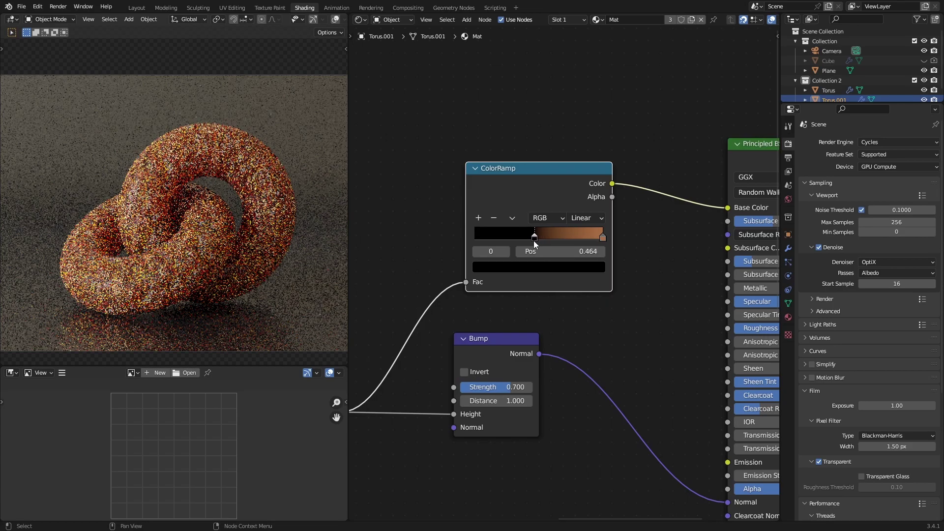
Set the Principled BSDF's Subsurface to 0.2.
middle_click_drag(419, 232, 662, 228)
double_click(653, 218)
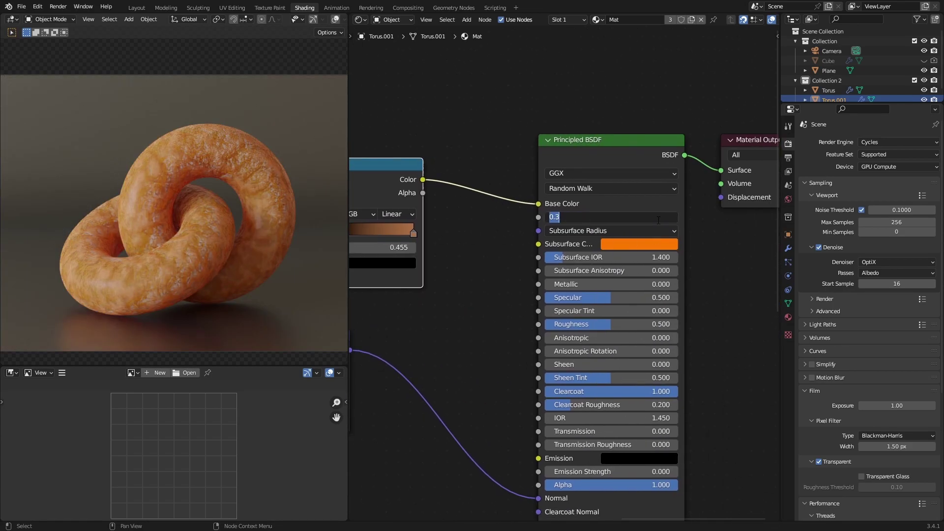
type("0.2")
key("Return")
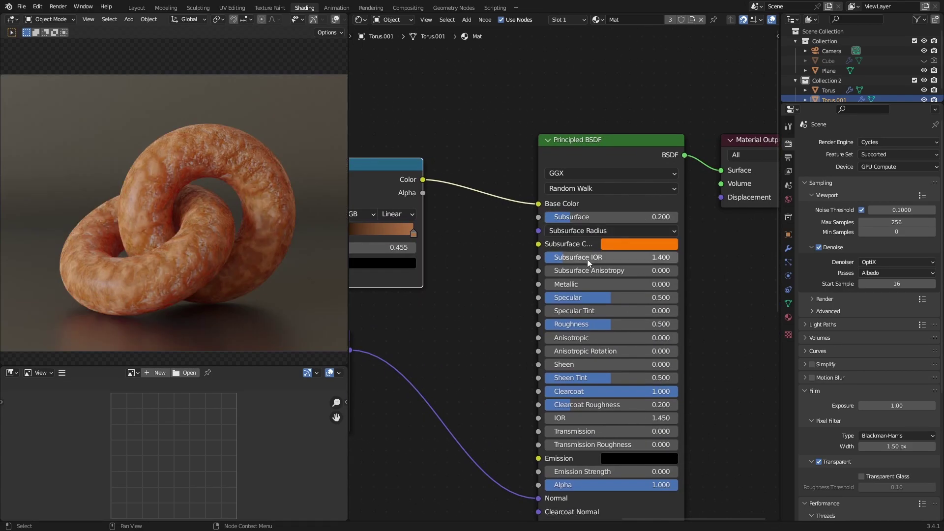
left_click(661, 246)
Move the black ColorRamp stop back to position 0, and undo the recent Subsurface and ColorRamp changes.
middle_click_drag(454, 293, 571, 280)
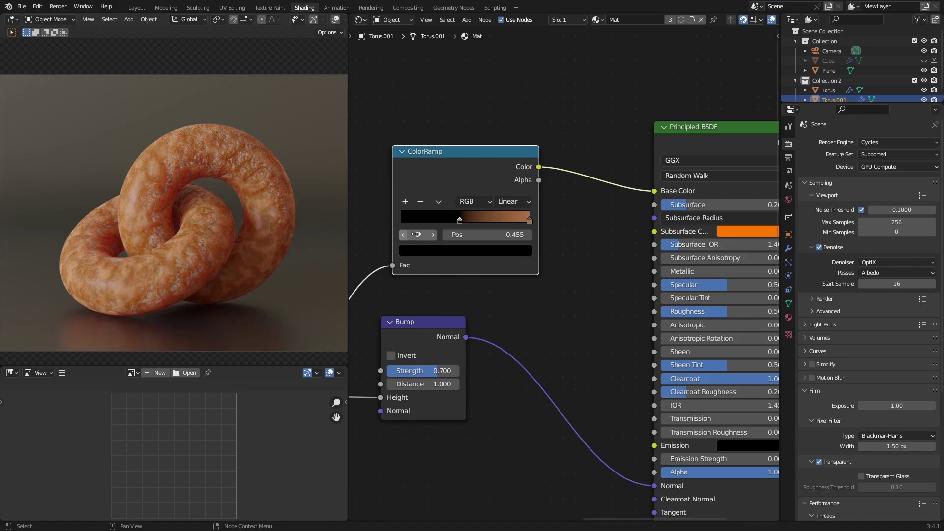
left_click_drag(459, 220, 335, 226)
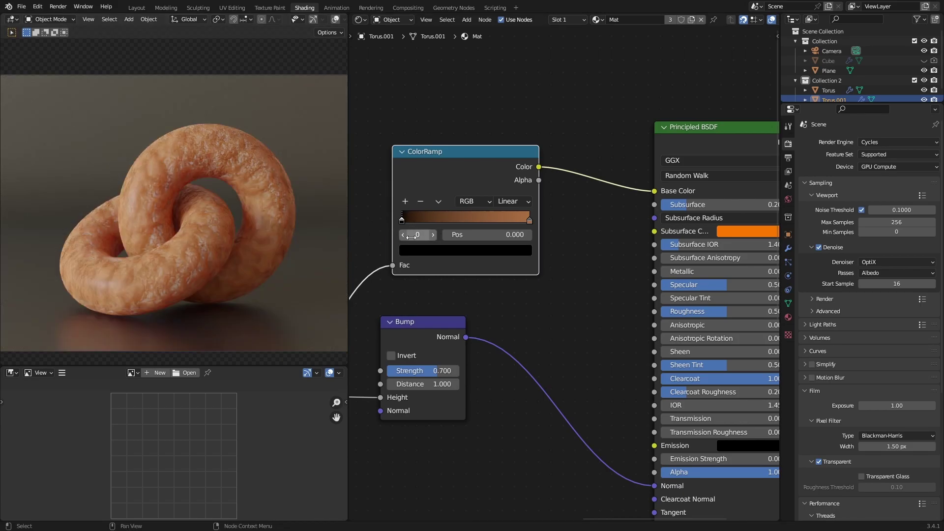
key("ctrl+z")
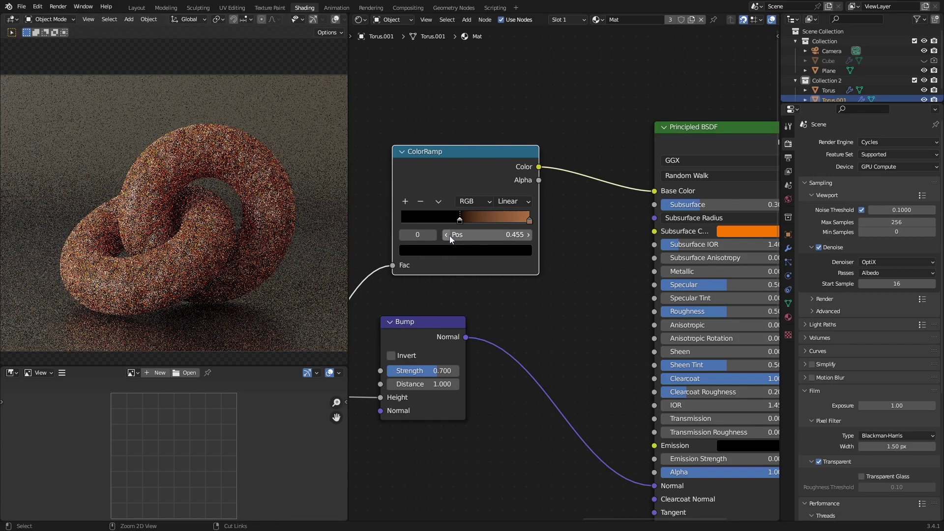
key("ctrl+shift+z")
Preview the Texture Coordinate node's Generated output on the torus objects.
scroll(524, 284, "up", 1)
middle_click_drag(523, 284, 728, 237)
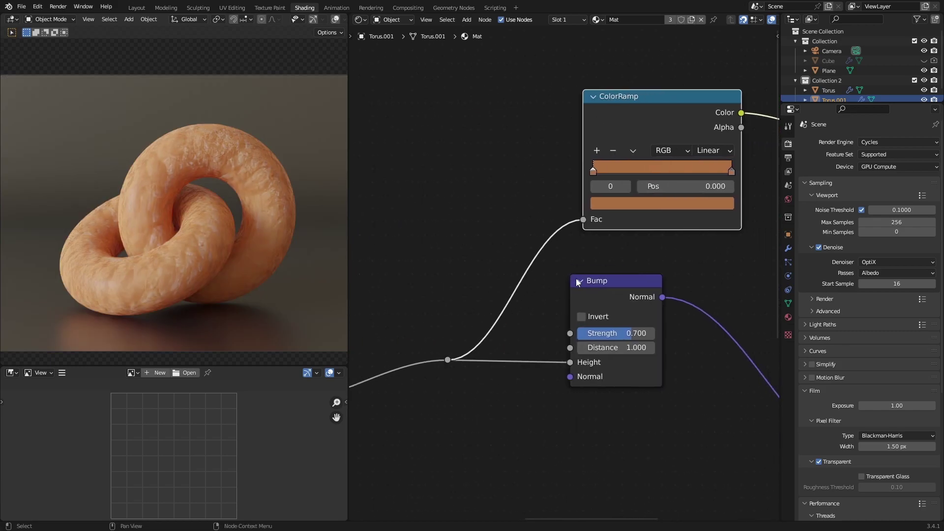
scroll(568, 267, "down", 3)
middle_click_drag(504, 299, 656, 135)
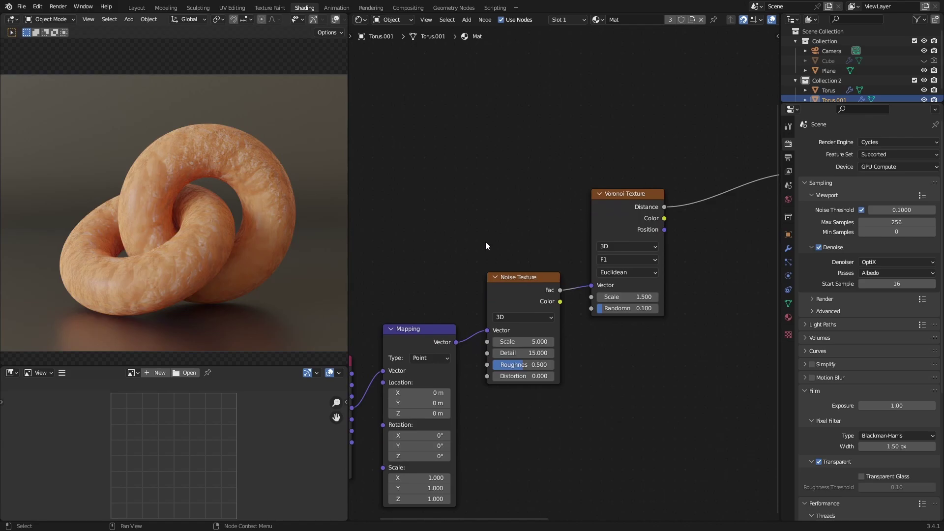
middle_click_drag(485, 241, 580, 149)
left_click(415, 294, "ctrl+shift")
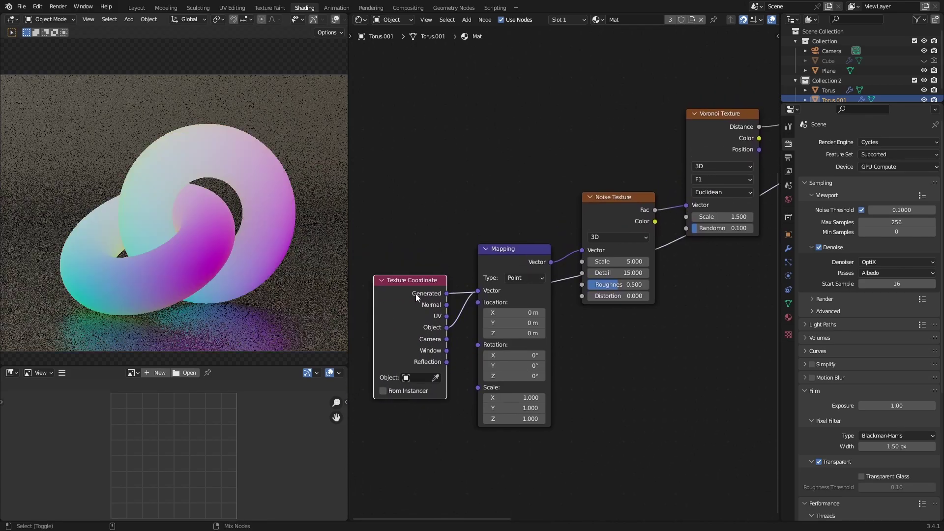
Preview the Texture Coordinate node's other outputs on the tori, including Object and Window.
left_click(415, 297, "ctrl+shift")
left_click(417, 301, "ctrl+shift")
left_click(418, 305, "ctrl+shift")
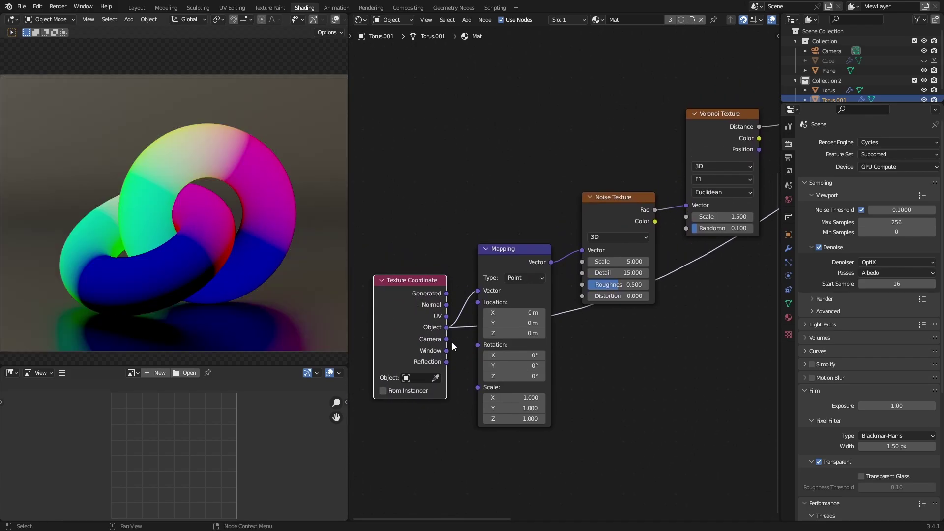
left_click(412, 311, "ctrl+shift")
left_click(412, 311, "ctrl+shift")
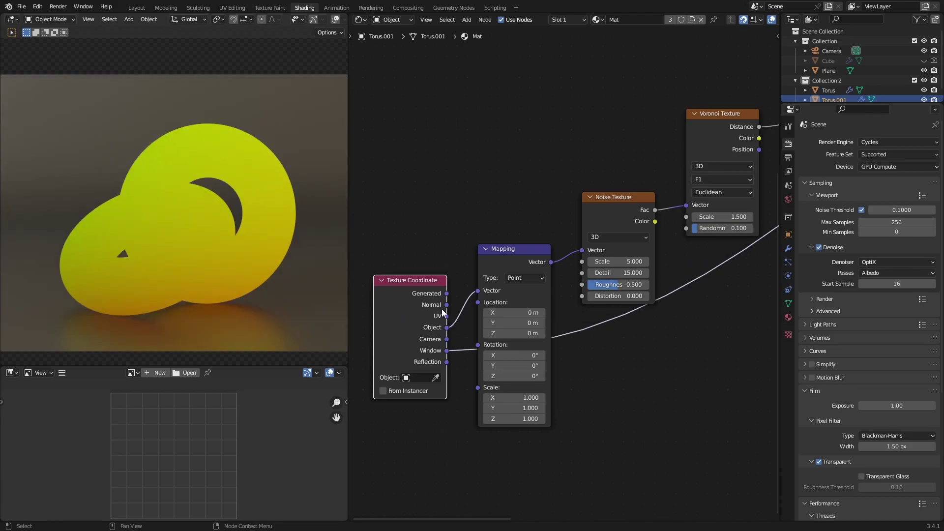
Restore the full material preview by connecting the Principled BSDF back to the Material Output.
scroll(491, 269, "down", 10)
middle_click_drag(658, 266, 375, 348)
left_click(609, 177, "ctrl+shift")
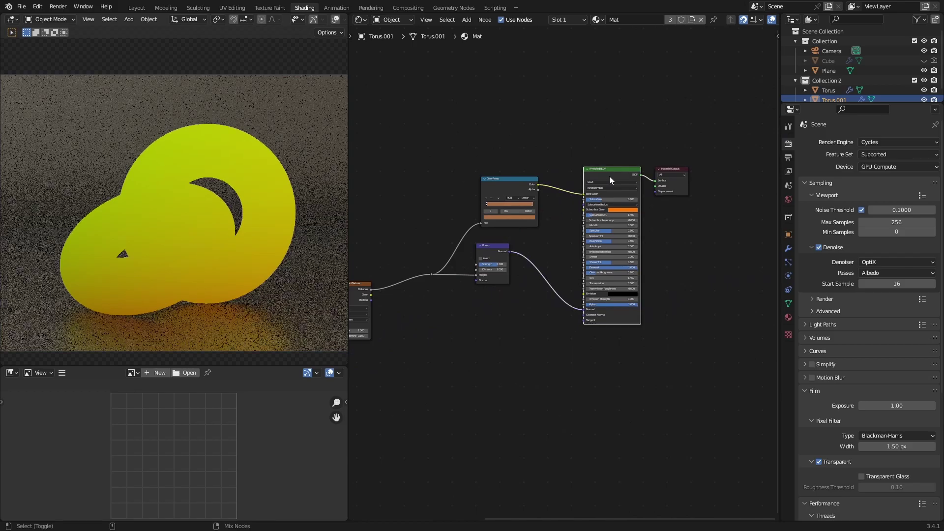
Connect the Texture Coordinate's UV output to the Mapping node's Vector input and inspect the tori up close.
middle_click_drag(433, 344, 681, 256)
scroll(504, 302, "up", 9)
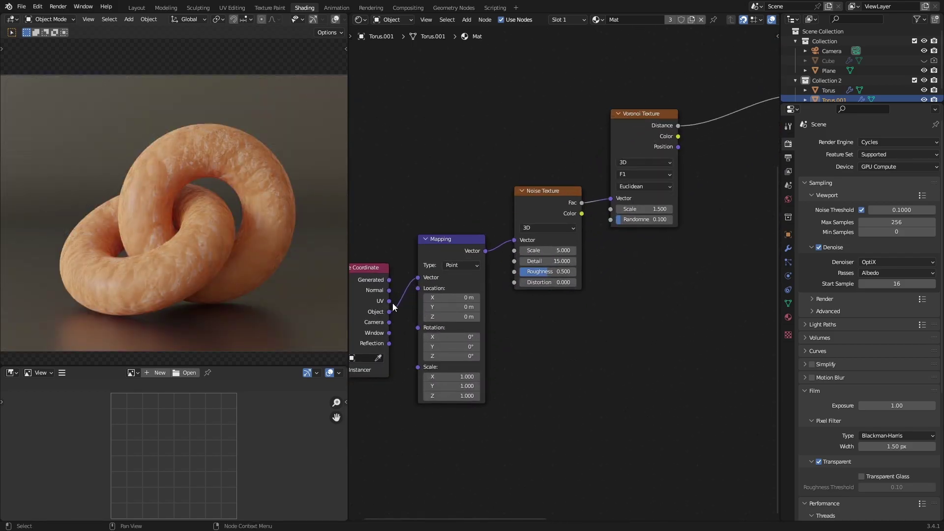
left_click_drag(392, 306, 417, 277)
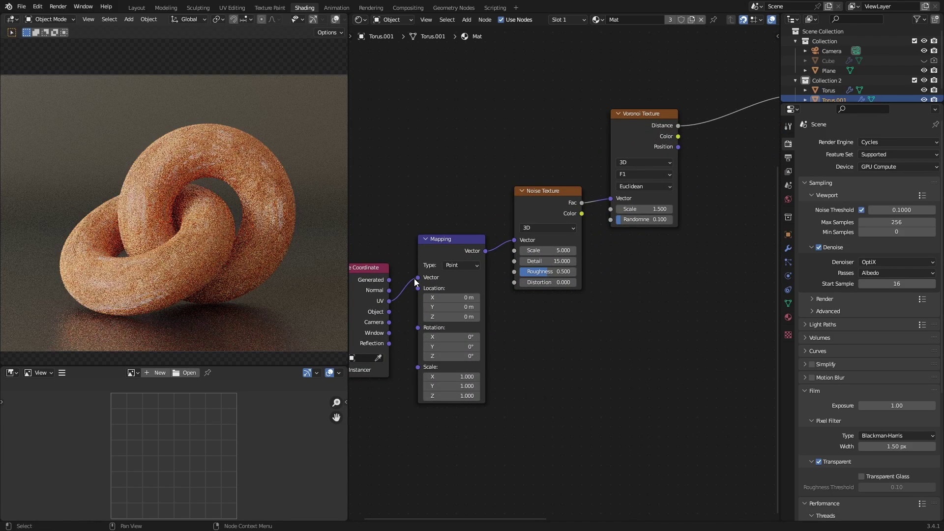
scroll(155, 279, "up", 3)
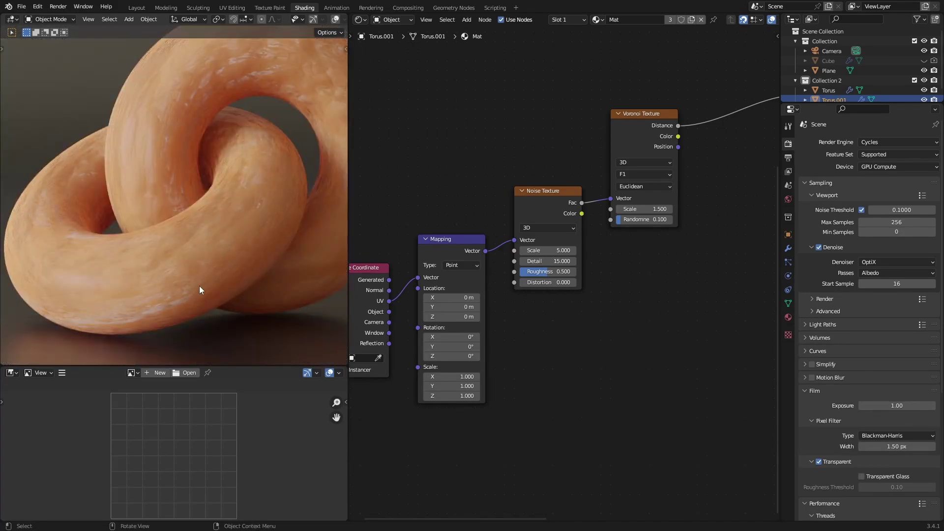
Connect the Texture Coordinate's Generated output to the Mapping node's Vector input and inspect the pattern on the tori.
middle_click_drag(375, 254, 407, 258)
left_click_drag(422, 282, 450, 278)
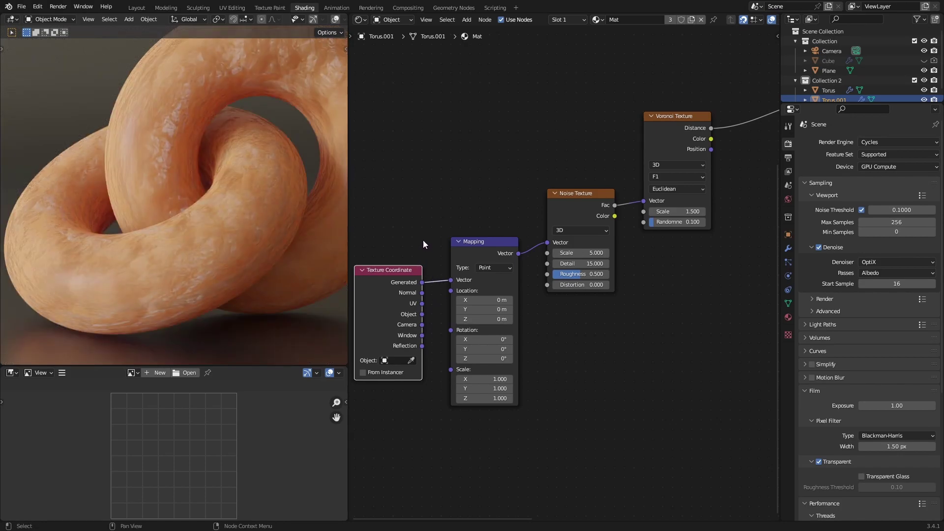
scroll(287, 217, "down", 3)
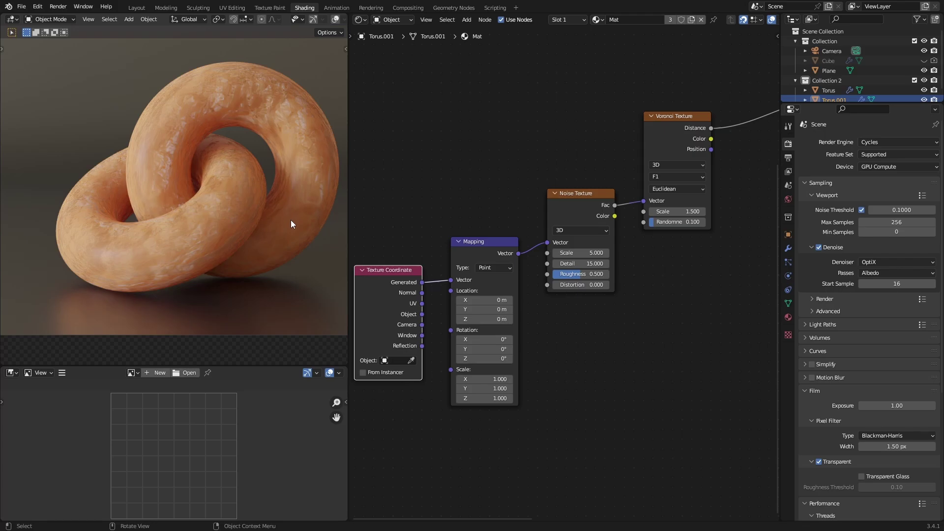
scroll(262, 220, "up", 2)
scroll(263, 219, "down", 2)
scroll(260, 222, "down", 2)
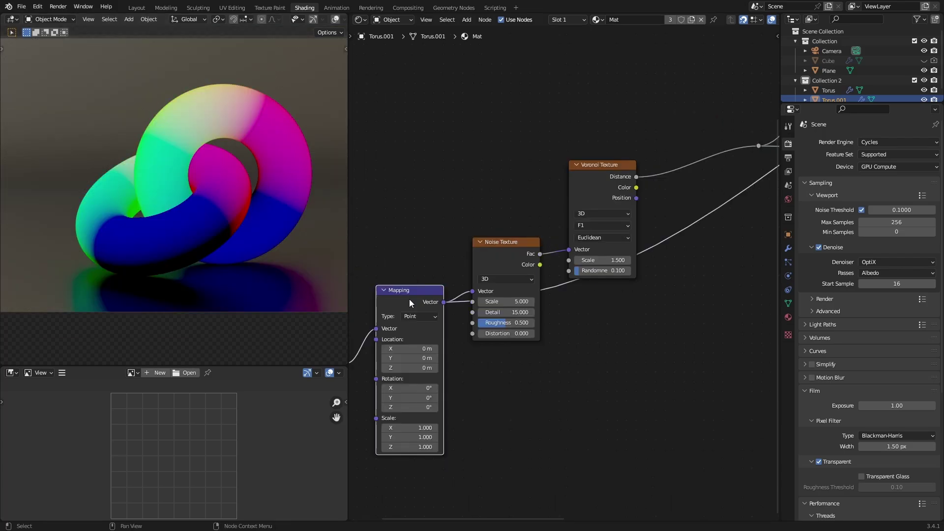
Preview the Noise Texture's Fac output on the tori and examine the node's settings.
middle_click_drag(437, 264, 424, 315)
middle_click_drag(529, 238, 457, 276)
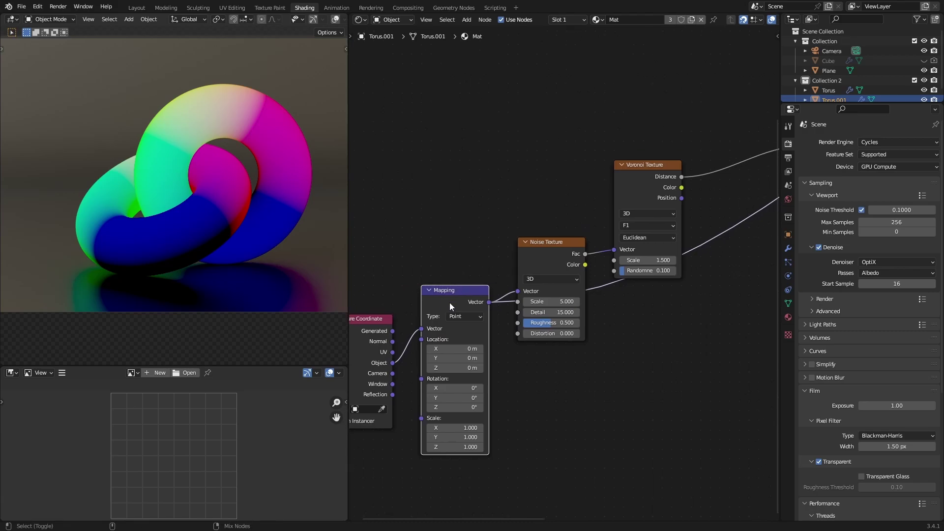
left_click(544, 261, "ctrl+shift")
middle_click_drag(550, 260, 499, 260)
scroll(425, 298, "up", 1)
scroll(499, 260, "up", 1)
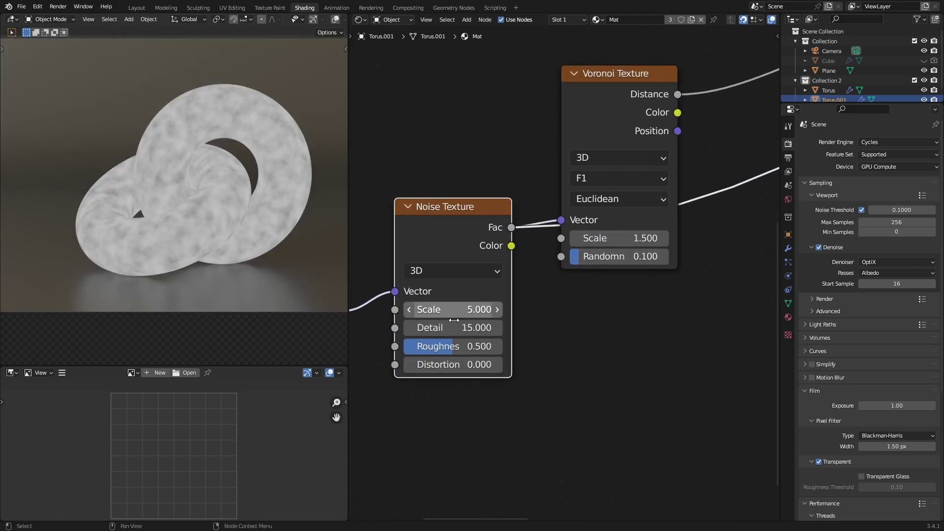
scroll(457, 312, "up", 1)
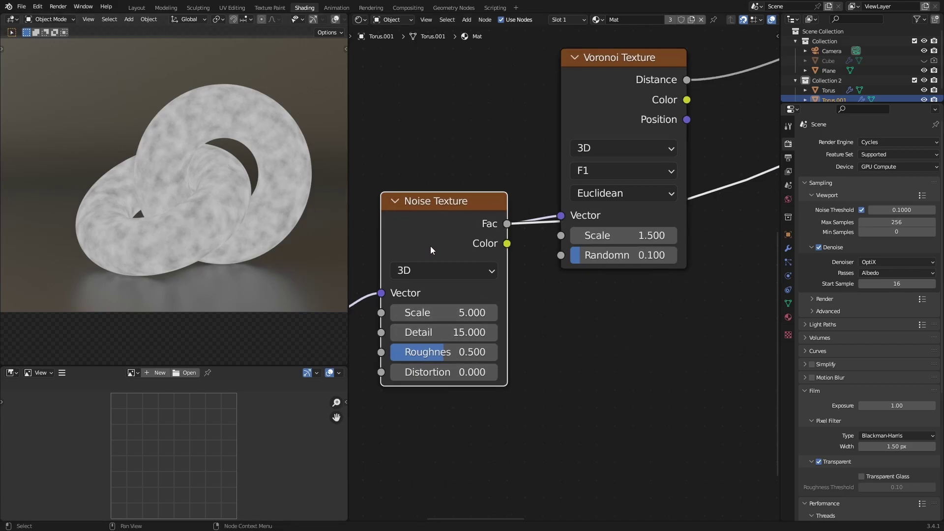
scroll(435, 246, "down", 1)
scroll(544, 183, "down", 1)
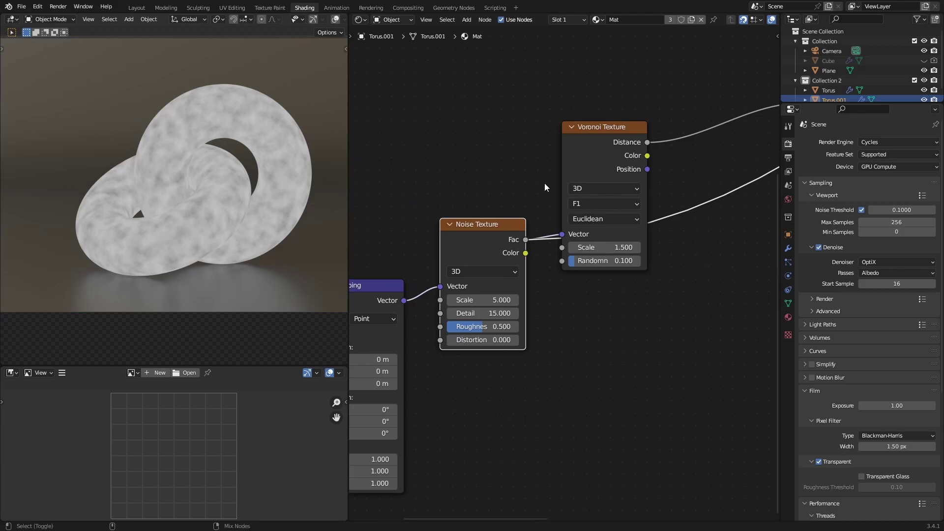
Compare the previews of the Voronoi Texture's Distance output and the Noise Texture's Fac output on the tori.
left_click(578, 172, "ctrl+shift")
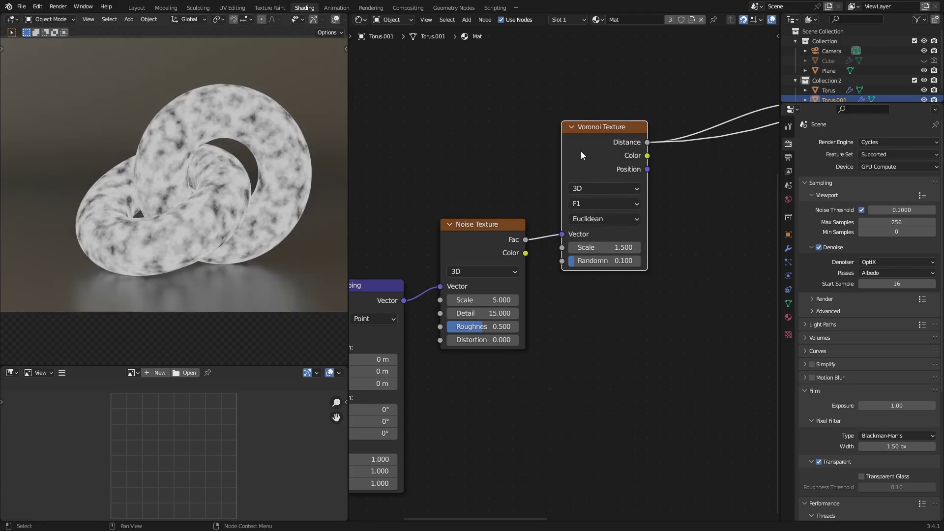
scroll(582, 149, "down", 2)
left_click(491, 253, "ctrl+shift")
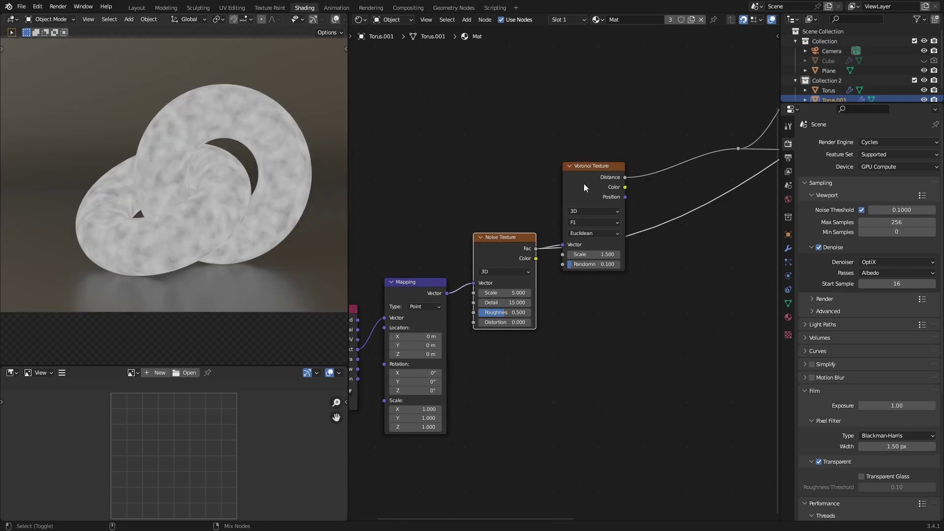
left_click(584, 187, "ctrl+shift")
middle_click_drag(580, 200, 543, 222)
scroll(497, 255, "up", 2)
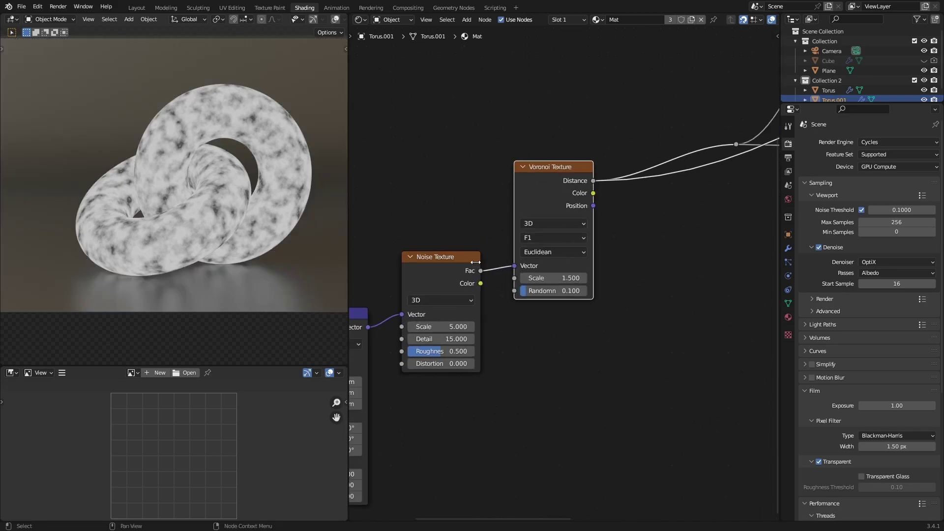
scroll(556, 268, "down", 2)
middle_click_drag(536, 271, 534, 306)
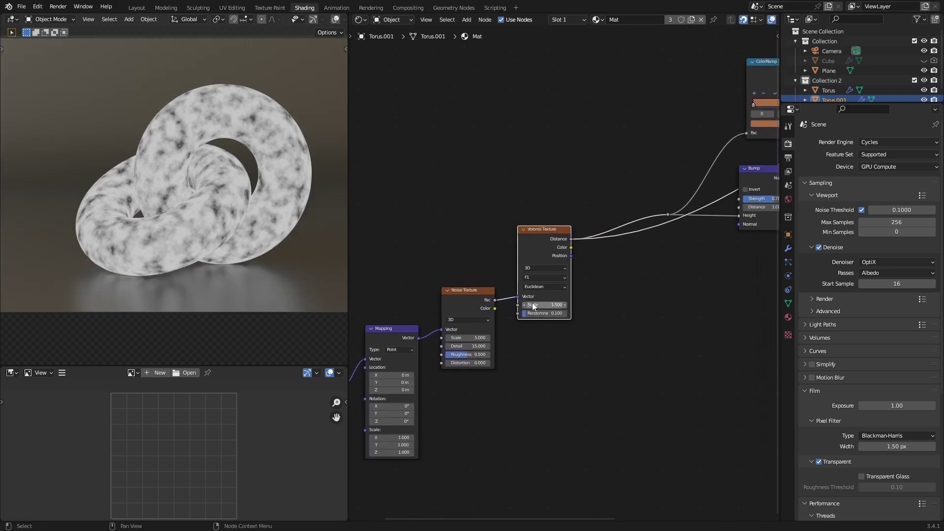
Switch the preview from the Voronoi Texture back to the Principled BSDF.
scroll(573, 278, "up", 3)
scroll(595, 275, "down", 4)
middle_click_drag(676, 257, 712, 242)
left_click(724, 149, "ctrl+shift")
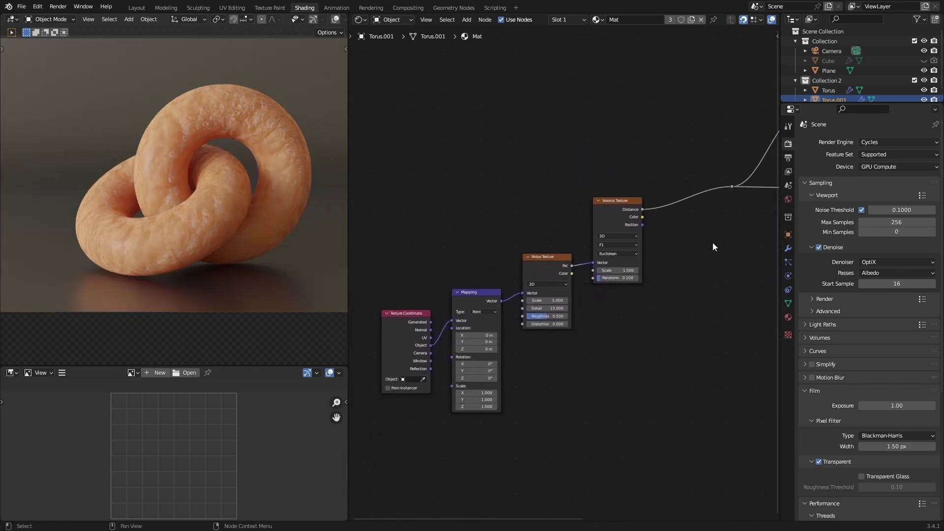
Set the Noise Texture's Scale to 15 and inspect the finer pattern on the tori.
scroll(518, 325, "up", 6)
middle_click_drag(491, 362, 492, 319)
scroll(492, 319, "up", 4)
middle_click_drag(552, 262, 512, 273)
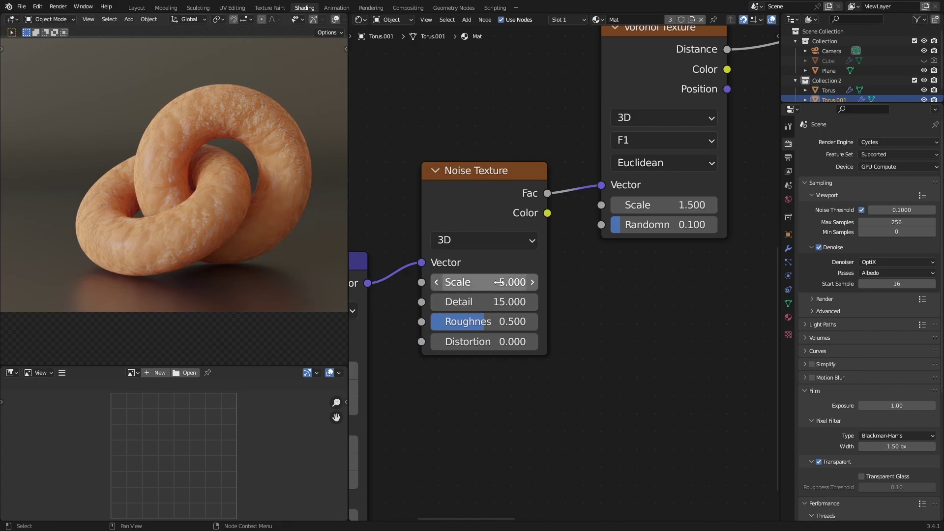
left_click(498, 283)
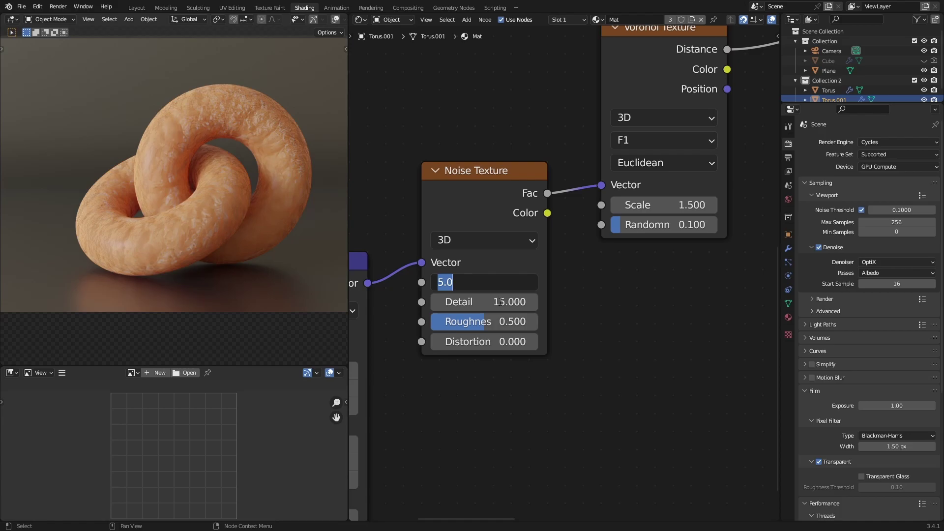
type("1")
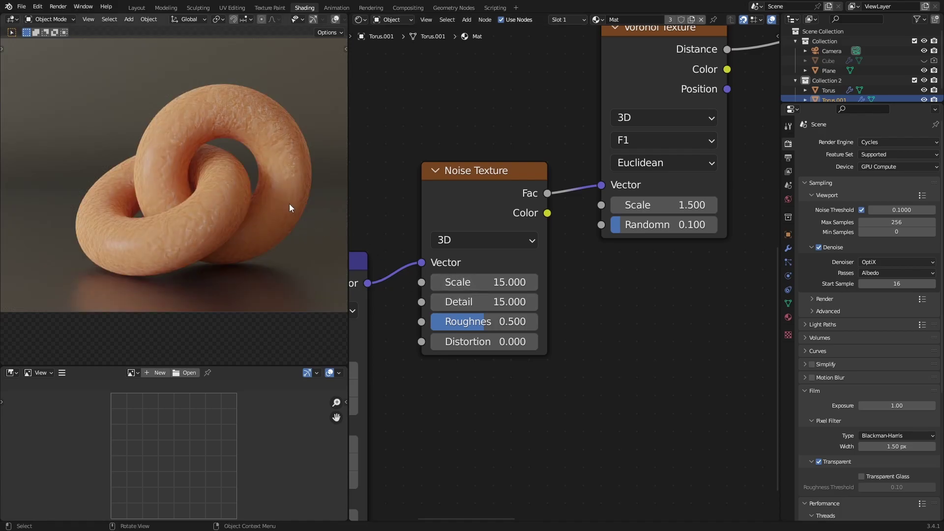
scroll(235, 181, "up", 5)
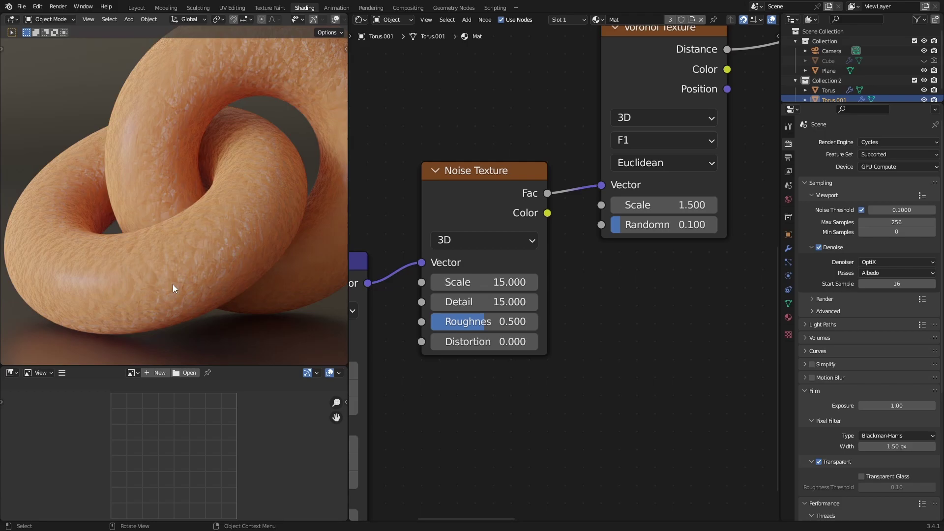
Return the Noise Texture's Scale to 5.
left_click(486, 282)
type("5")
key("Return")
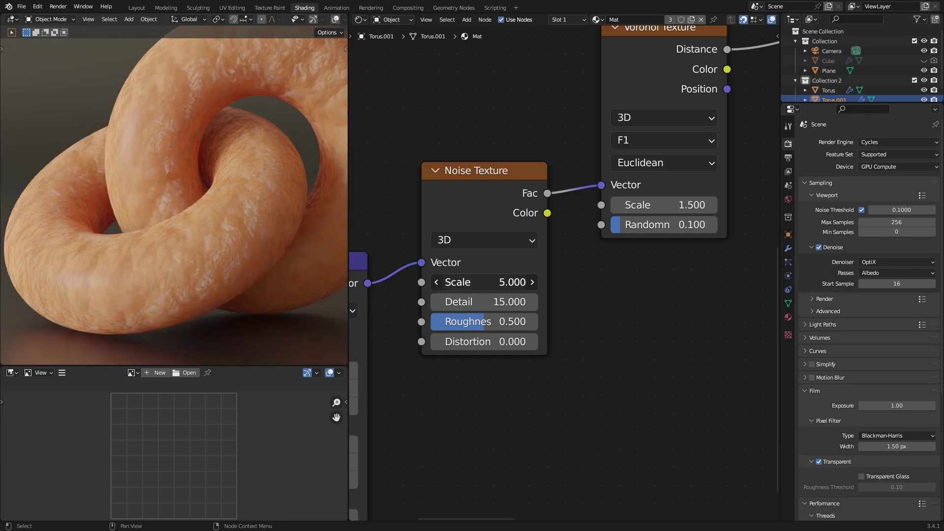
Set the Noise Texture's Scale to 2 and inspect the surface of both tori.
left_click(507, 278)
type("2")
key("Return")
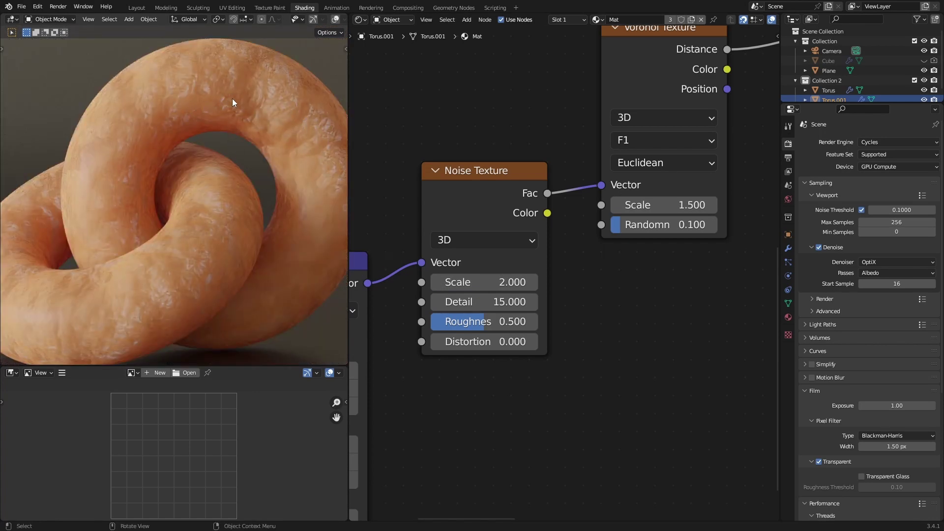
scroll(301, 133, "down", 4)
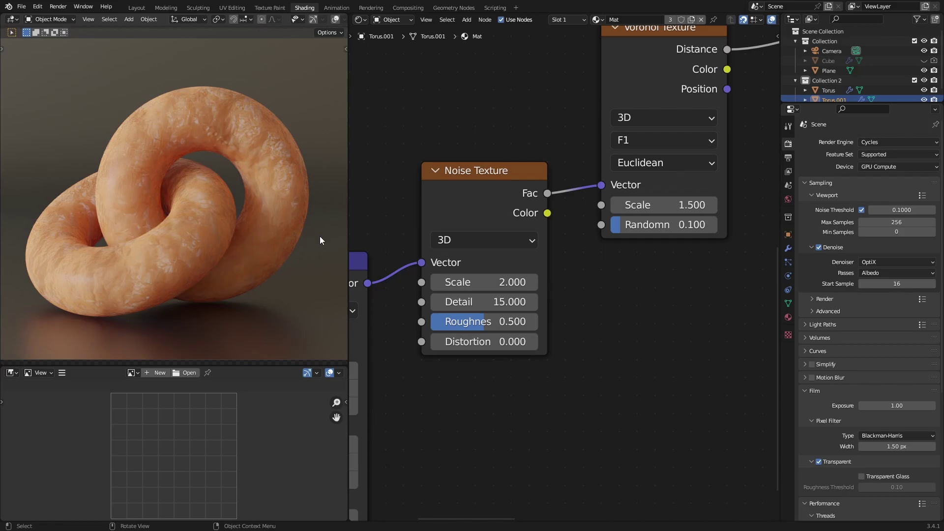
Set the Noise Texture's Scale back to 5.
left_click(493, 282)
type("5")
key("Return")
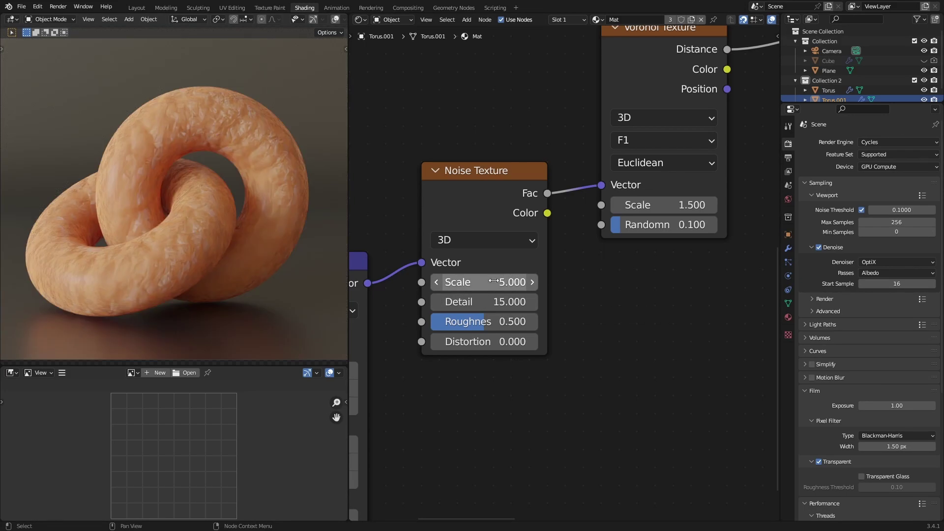
Try the Noise Texture's Detail at 0 and return it to 15.
left_click(499, 302)
type("0")
key("Return")
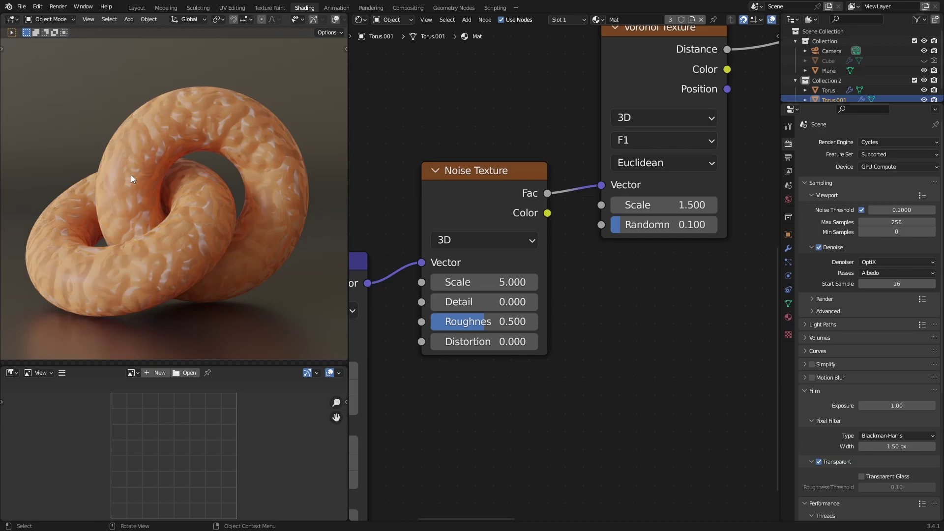
left_click_drag(466, 304, 555, 304)
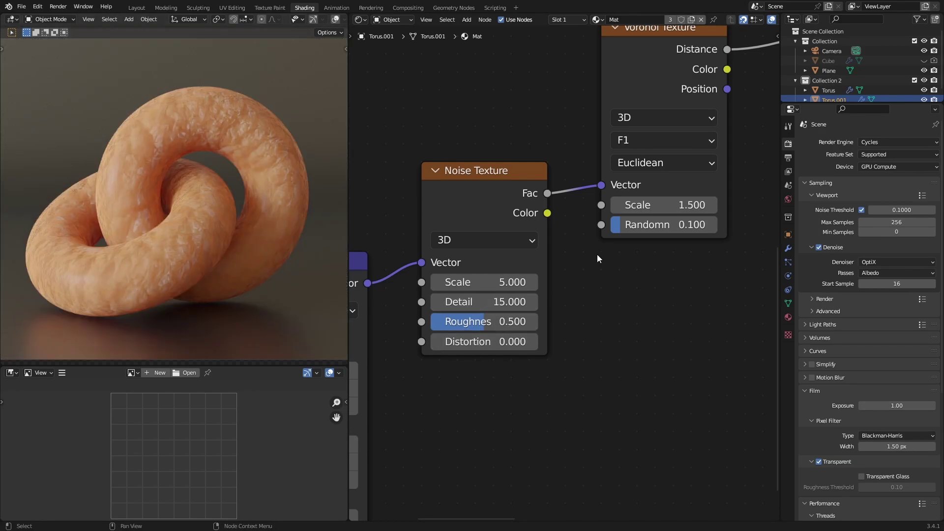
Preview the Voronoi Texture's Distance output and set its Randomness to 0.075.
middle_click_drag(597, 255, 433, 325)
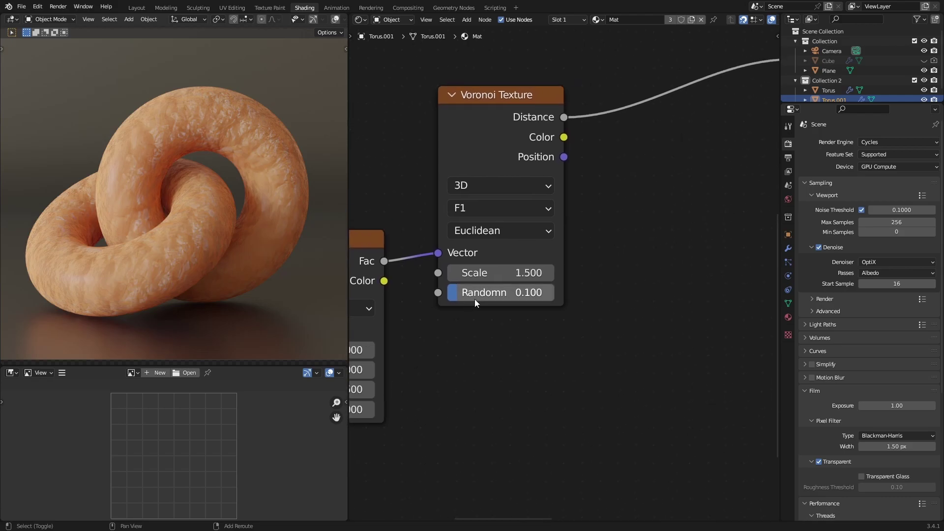
left_click(497, 160, "ctrl+shift")
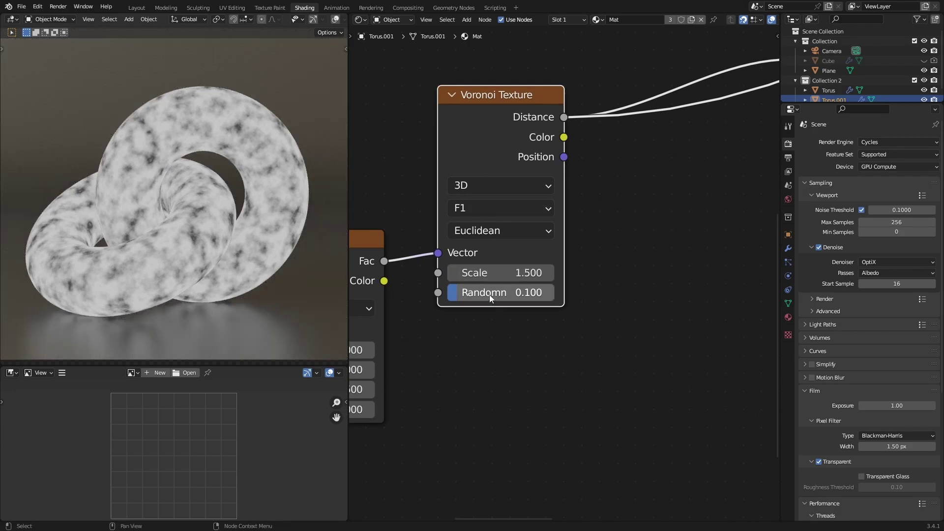
mouse_move(489, 294)
left_mouse_down()
mouse_move(532, 294)
mouse_move(478, 294)
mouse_move(528, 294)
mouse_move(486, 294)
left_mouse_up()
Show the complete material again by previewing the Principled BSDF.
scroll(554, 274, "down", 8)
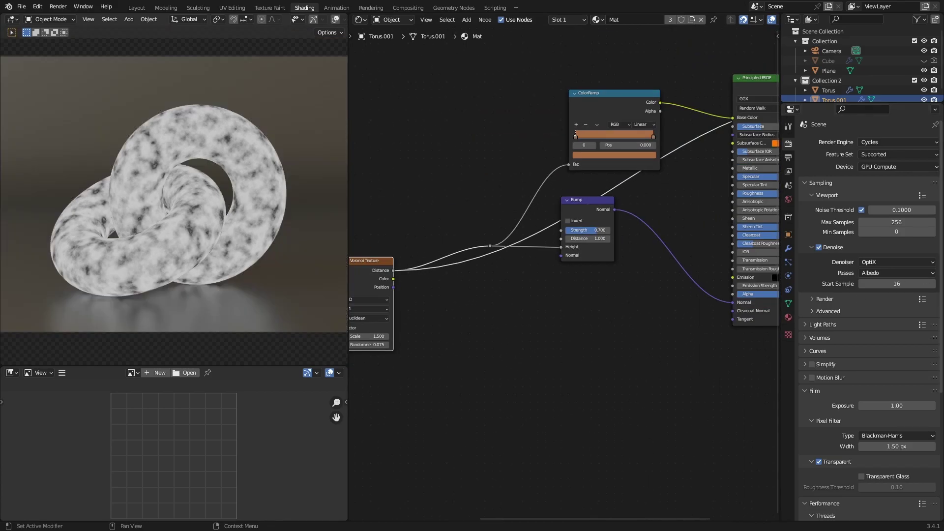
left_click(757, 89, "ctrl+shift")
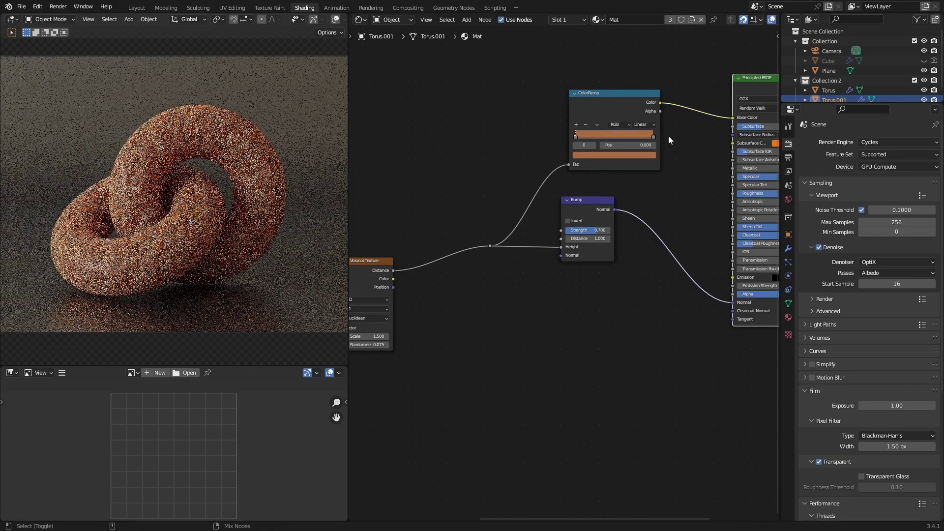
left_click(671, 143)
Try the Voronoi Texture's Randomness at 1.000 and bring it down to 0.525.
middle_click_drag(439, 298, 577, 270)
scroll(576, 271, "up", 10)
middle_click_drag(458, 348, 512, 292)
left_click_drag(455, 315, 523, 314)
scroll(432, 338, "up", 1)
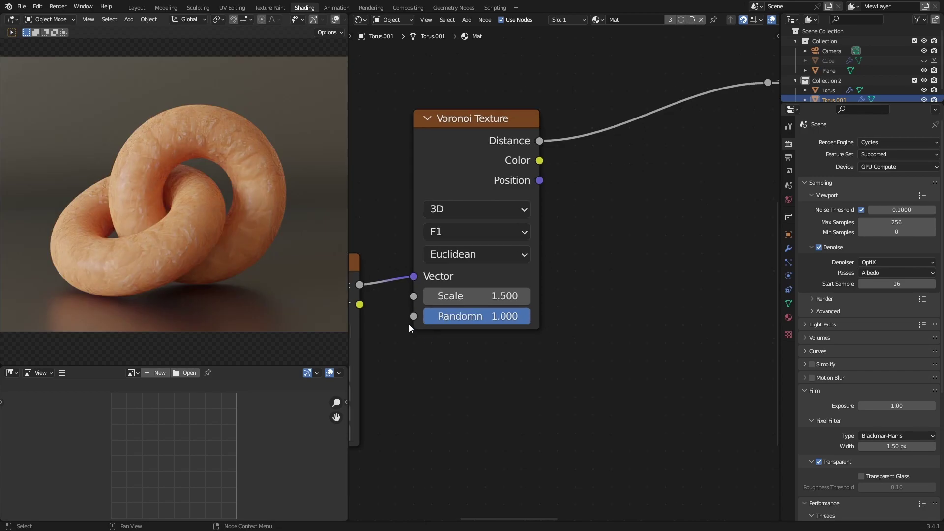
scroll(235, 193, "up", 3)
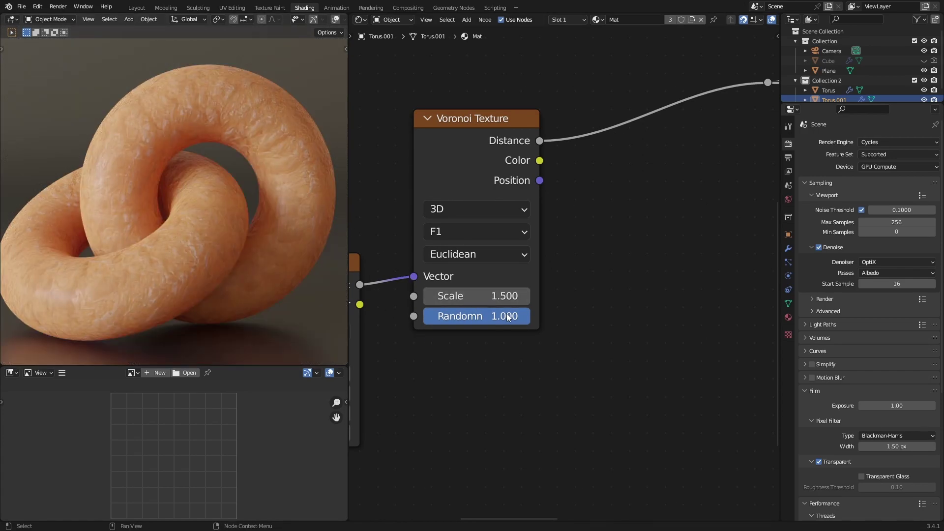
left_click_drag(512, 318, 480, 319)
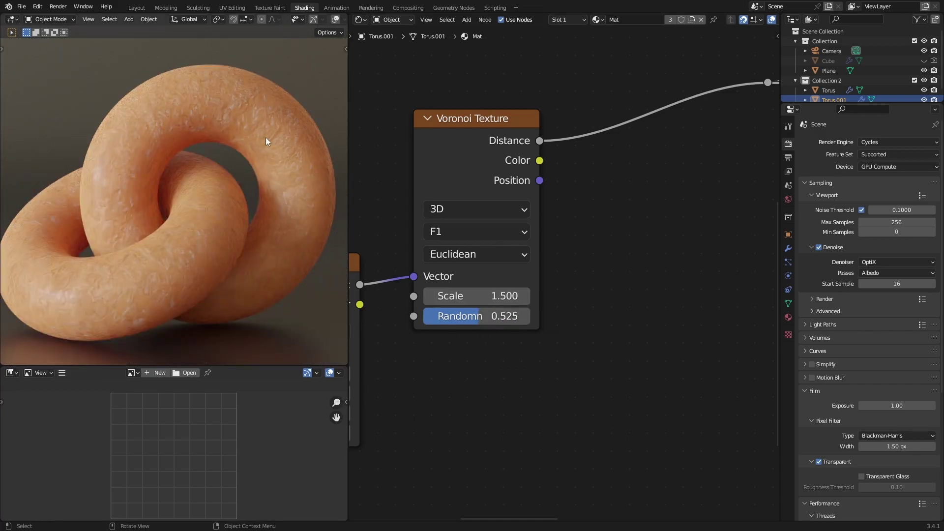
Undo the last Randomness change on the Voronoi Texture and set its Randomness to 0.
key("ctrl+z")
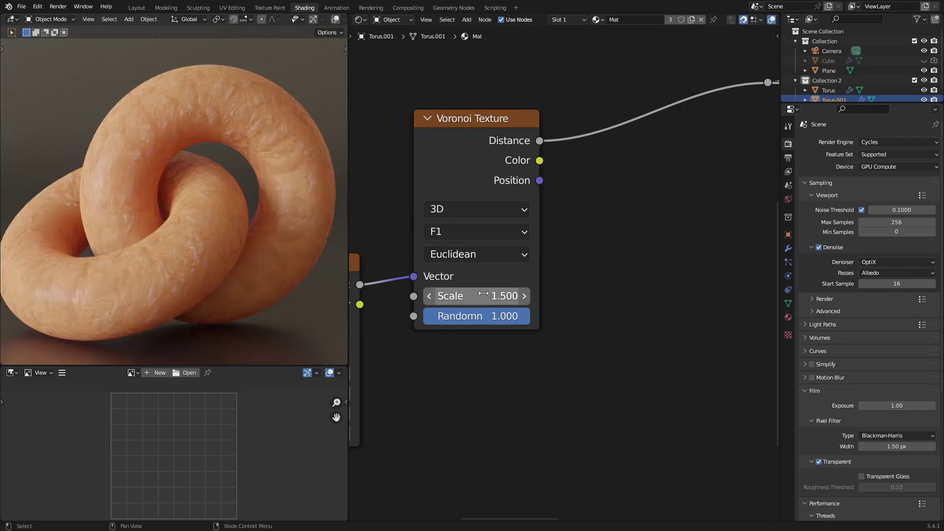
left_click_drag(508, 317, 408, 316)
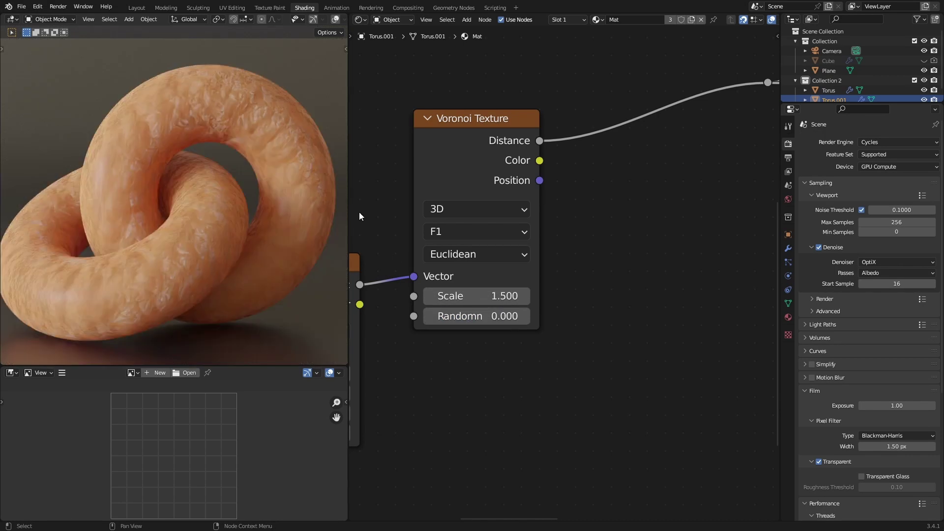
scroll(584, 298, "down", 5)
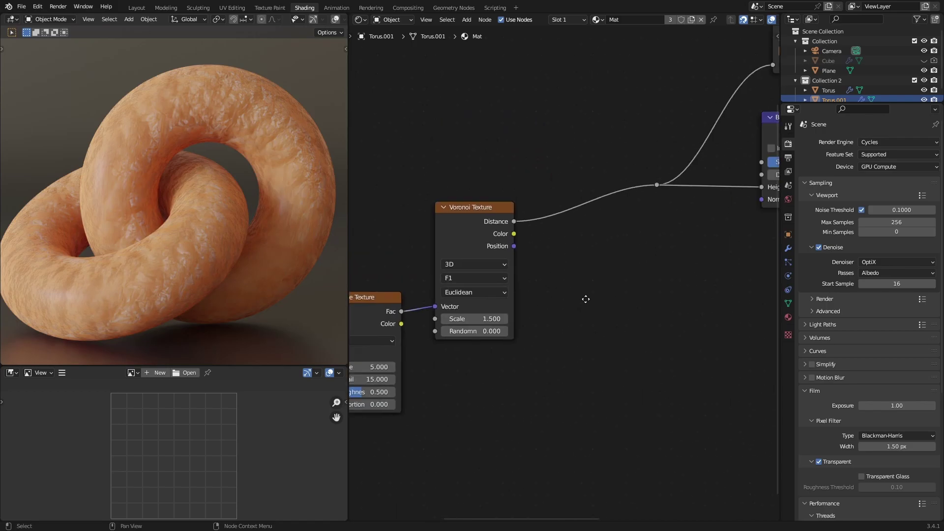
scroll(605, 241, "up", 5)
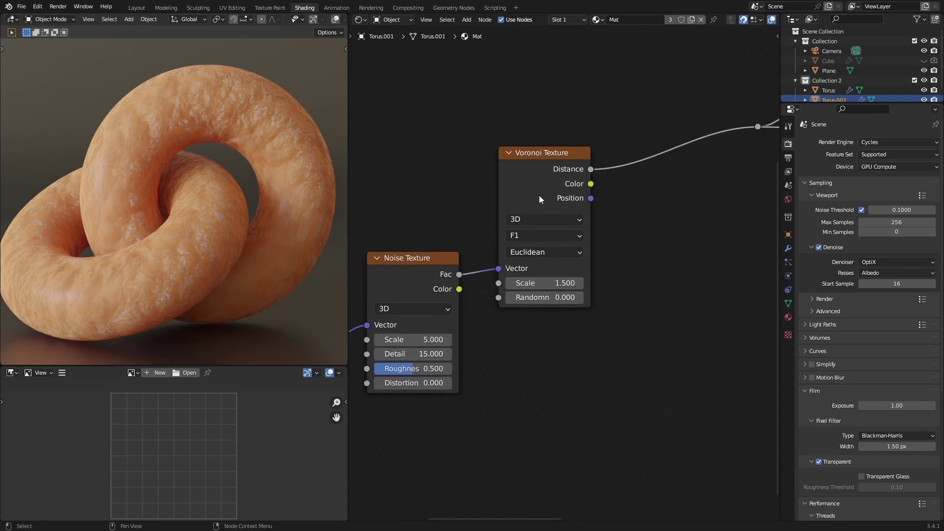
Switch the Noise Texture from 3D to 4D and shift its W value to 13.9.
scroll(590, 236, "down", 3)
middle_click_drag(514, 283, 589, 261)
scroll(544, 292, "up", 4)
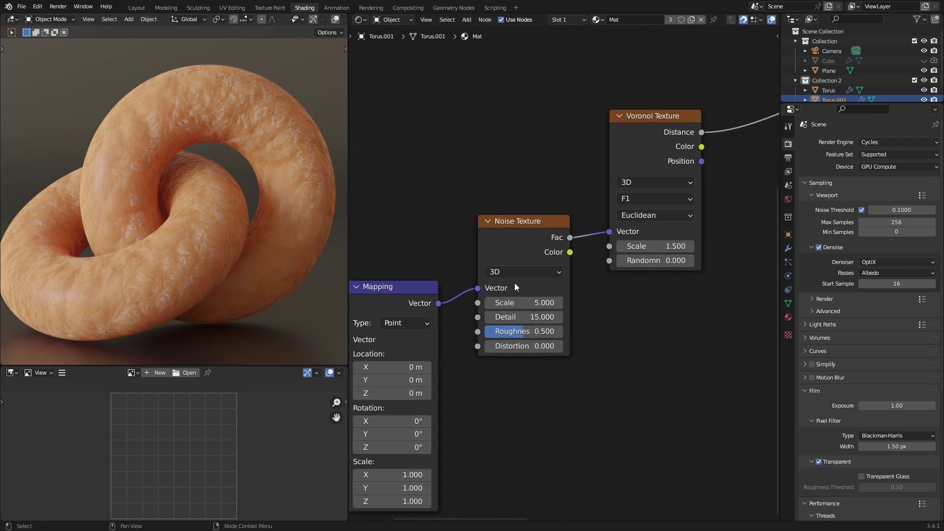
left_click(521, 275)
left_click(496, 335)
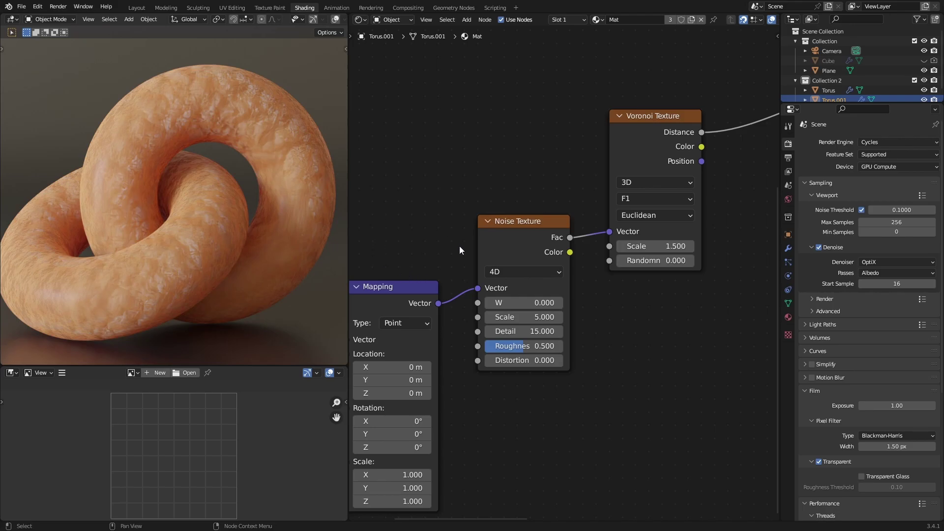
middle_click_drag(460, 247, 437, 226)
left_click_drag(481, 283, 521, 284)
Add an Object Info node above the Texture Coordinate node and connect its Random output to the Noise Texture's W input.
scroll(576, 217, "down", 6)
middle_click_drag(389, 240, 483, 268)
key("shift+a")
type("object info")
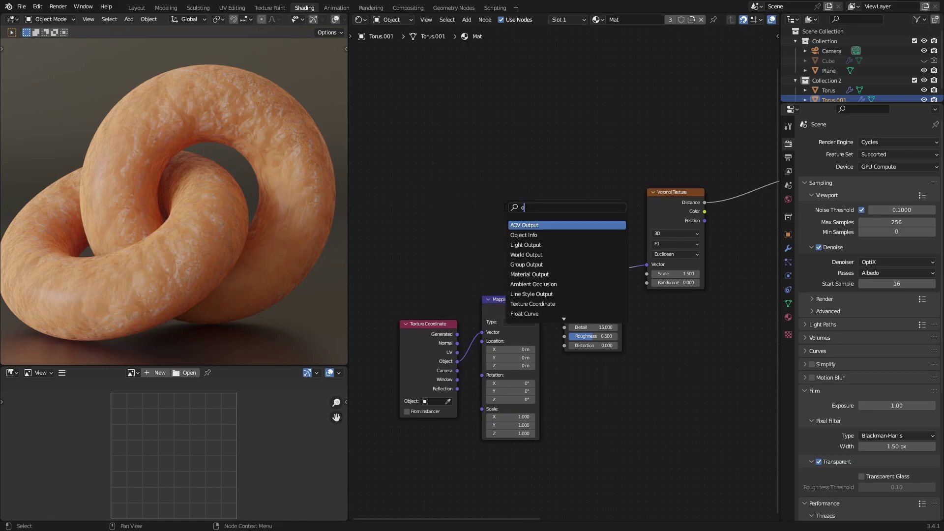
key("Return")
left_click(412, 189)
scroll(509, 252, "up", 2)
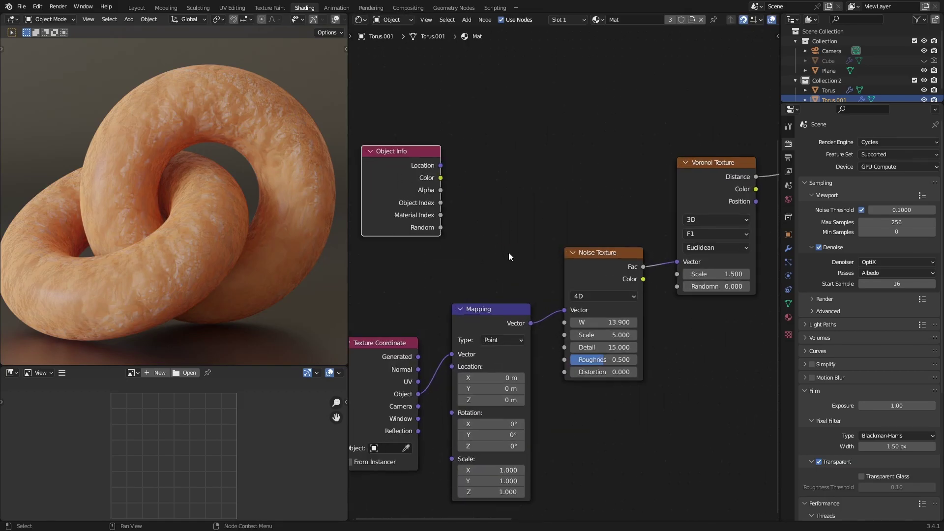
left_click_drag(439, 228, 574, 322)
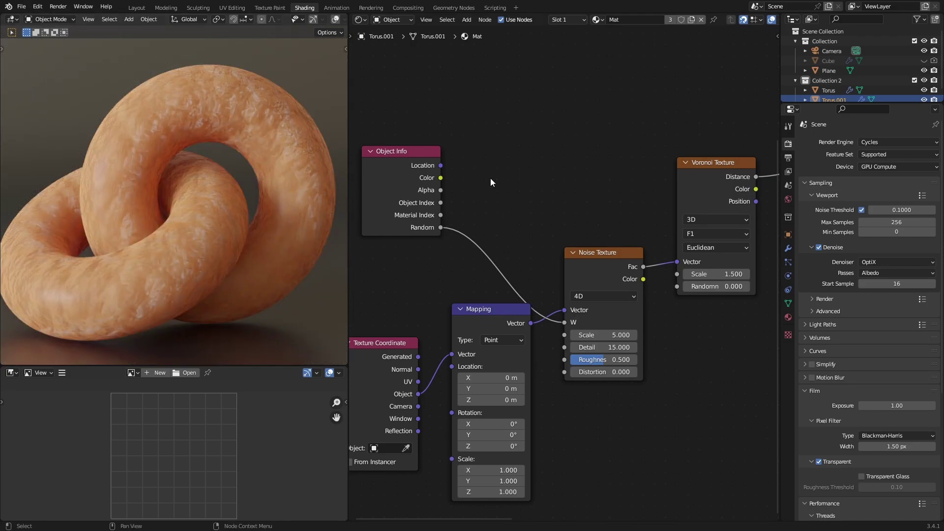
Insert a Math node on the link between the Object Info's Random output and the Noise Texture's W input.
middle_click_drag(491, 178, 588, 178)
left_click_drag(506, 190, 426, 180)
key("shift+a")
left_click(562, 165)
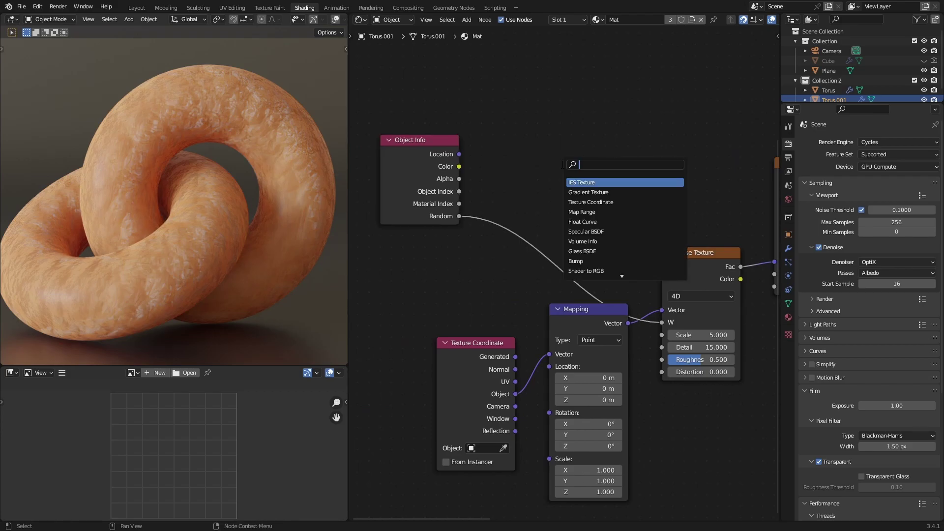
type("mat")
key("Return")
left_click(511, 180)
Set the Math node's operation to Multiply with a value of 1000.
left_click(549, 206)
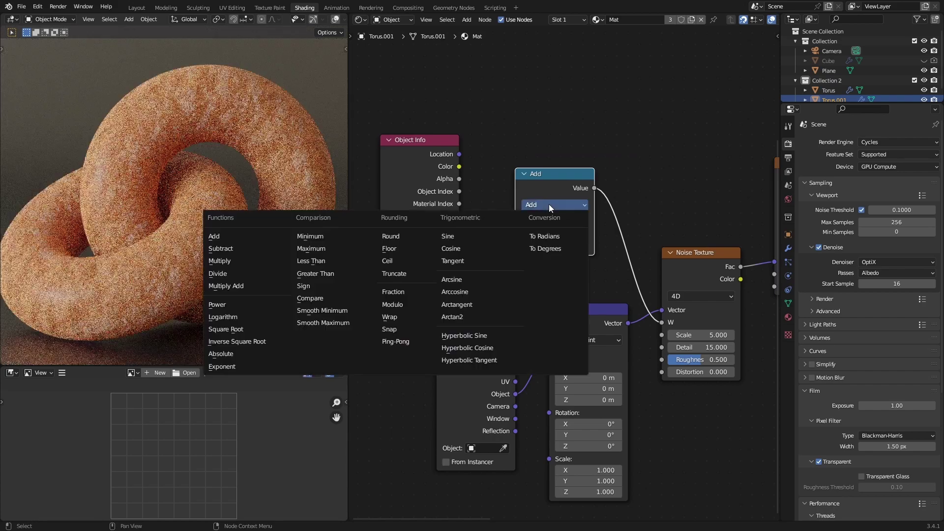
left_click(258, 263)
left_click(558, 244)
type("1")
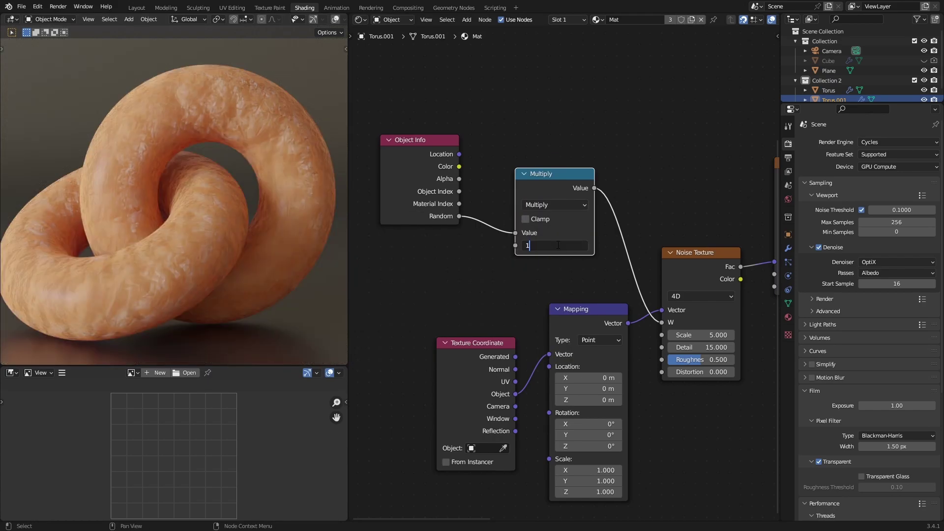
type("000")
key("Return")
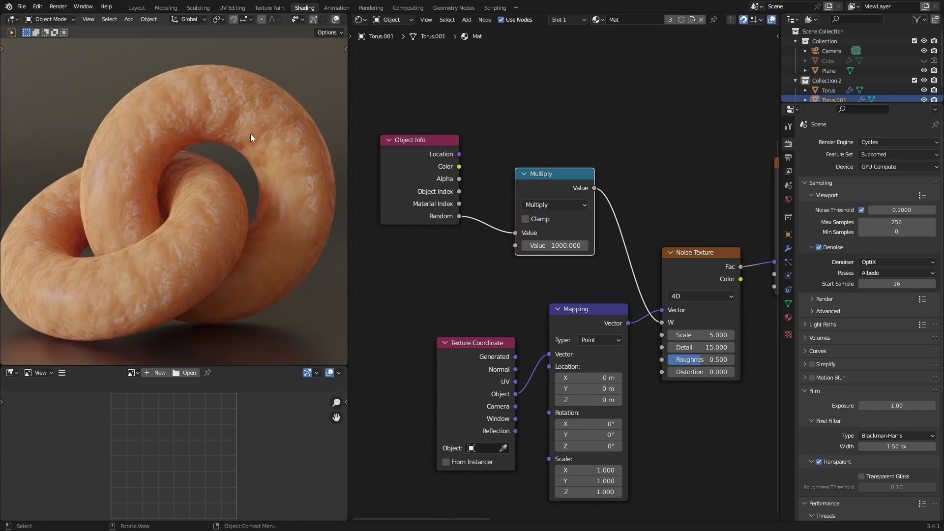
Try the Noise Texture's W at 24.4 without the Multiply link, and reconnect the Multiply output to W.
middle_click_drag(660, 173, 536, 194)
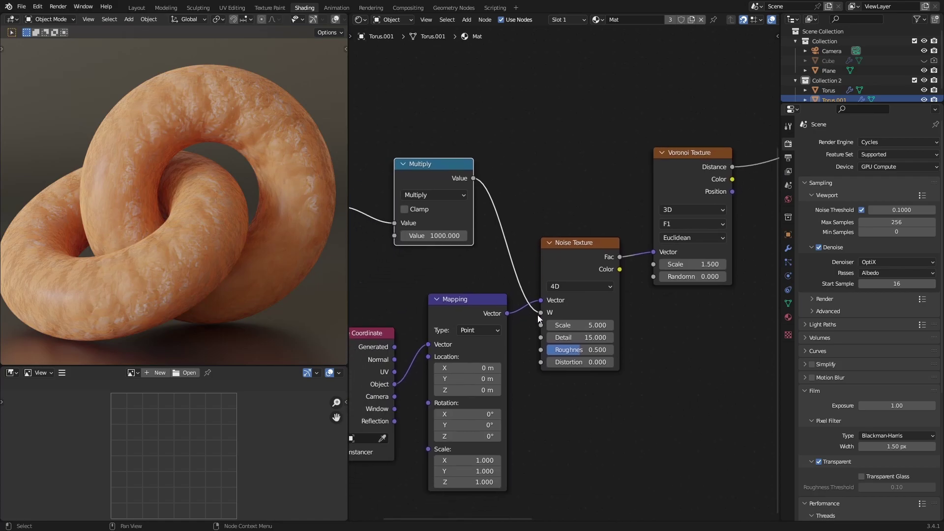
left_click_drag(543, 314, 576, 313)
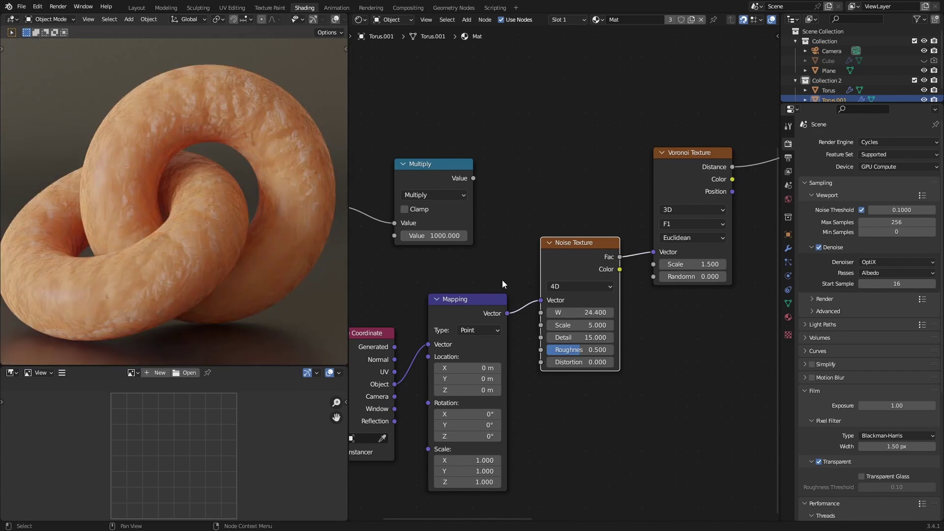
scroll(496, 246, "down", 2)
middle_click_drag(494, 234, 531, 227)
left_click_drag(523, 183, 581, 299)
scroll(558, 229, "down", 1)
middle_click_drag(557, 229, 510, 226)
scroll(506, 225, "up", 1)
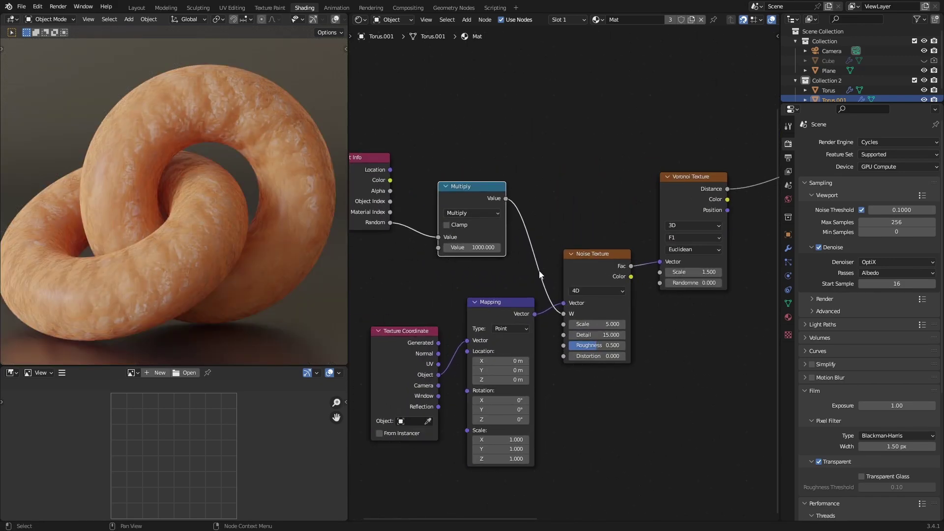
Examine the ColorRamp, Bump, Principled BSDF and Material Output nodes at the output end of the node tree.
scroll(555, 269, "down", 3)
middle_click_drag(633, 227, 393, 237)
scroll(394, 238, "down", 4)
middle_click_drag(438, 258, 482, 274)
middle_click_drag(691, 293, 500, 404)
scroll(523, 350, "up", 5)
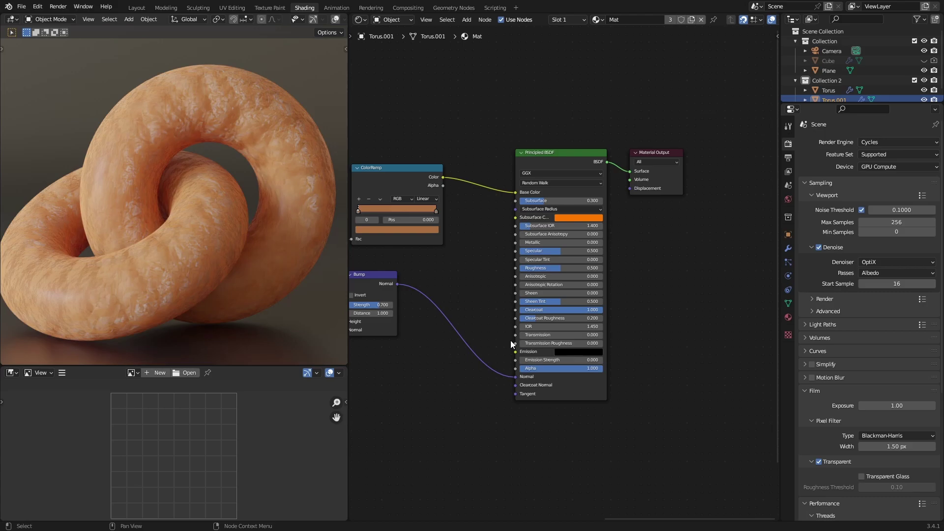
scroll(497, 329, "down", 1)
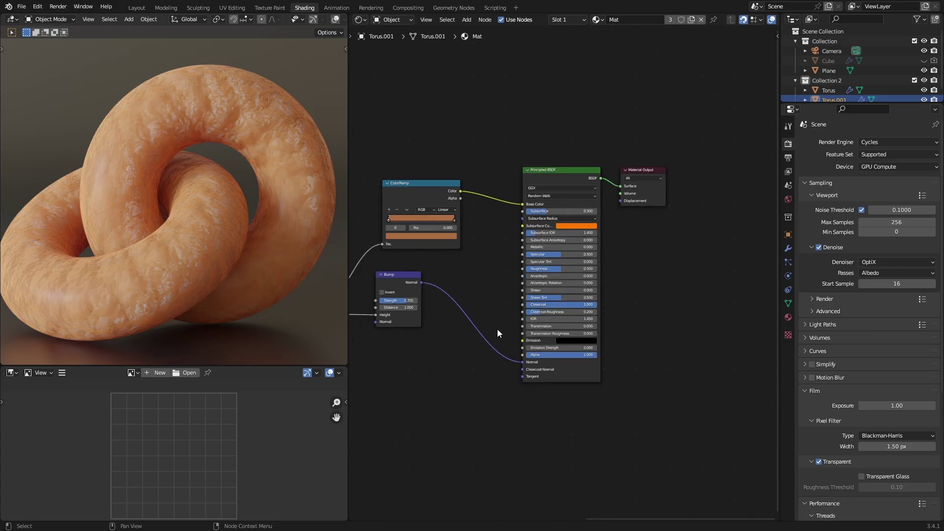